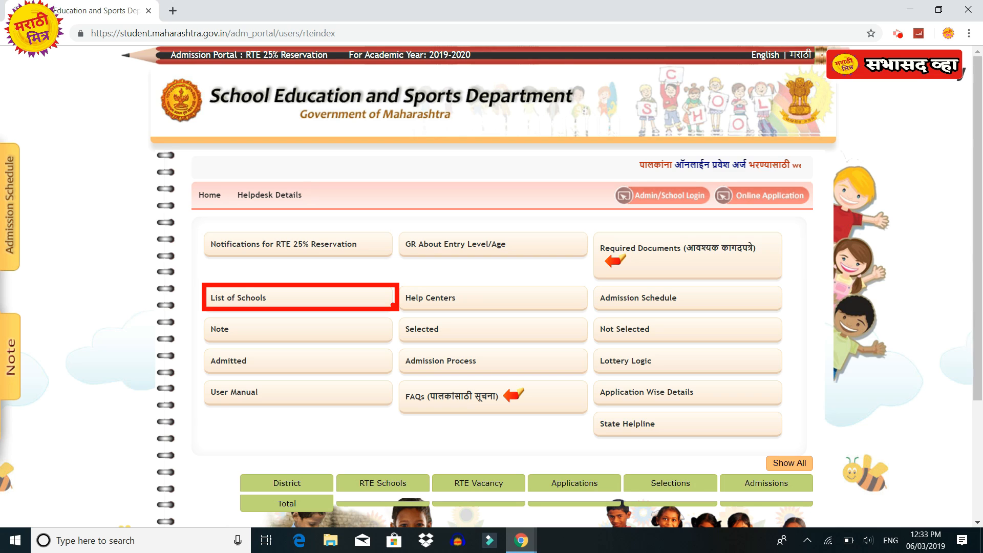
# Open the school list, choose Buldana district and search by block.
pyautogui.click(379, 298)
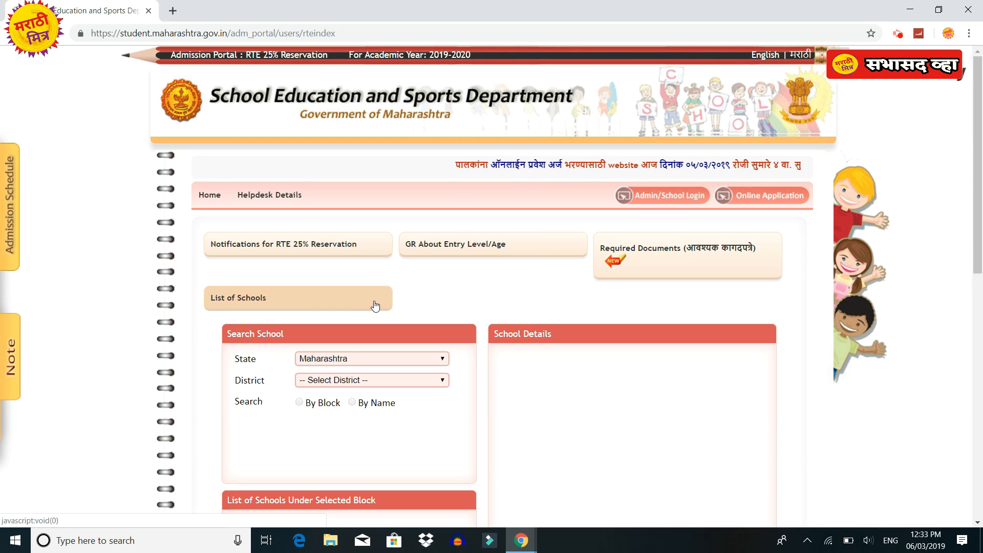
pyautogui.click(331, 381)
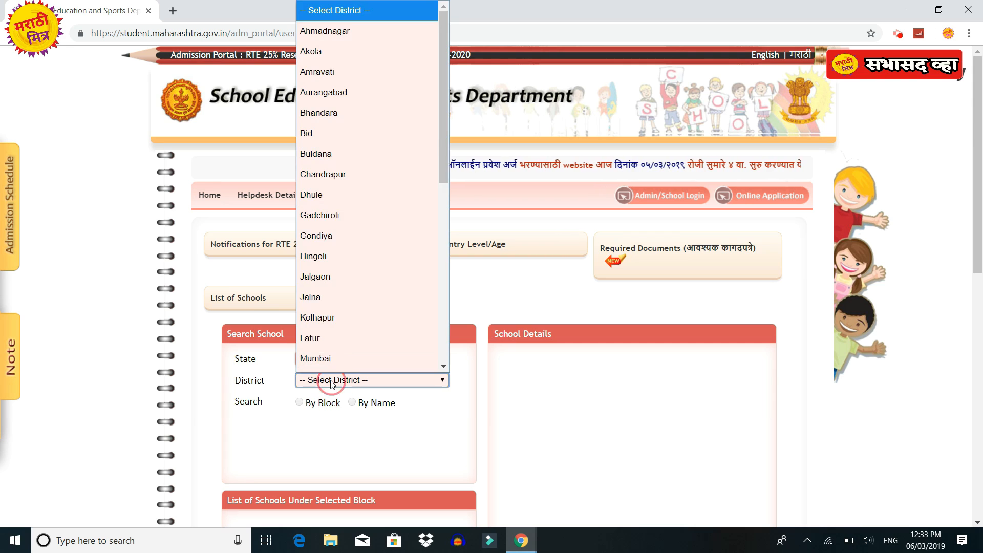
pyautogui.click(358, 133)
pyautogui.scroll(-2, 373, 254)
pyautogui.click(300, 274)
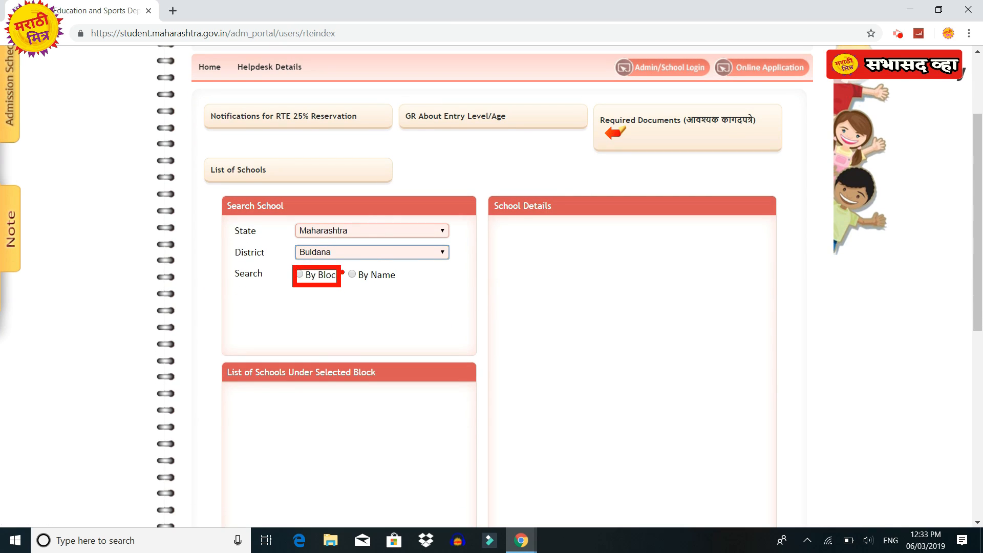
pyautogui.click(300, 274)
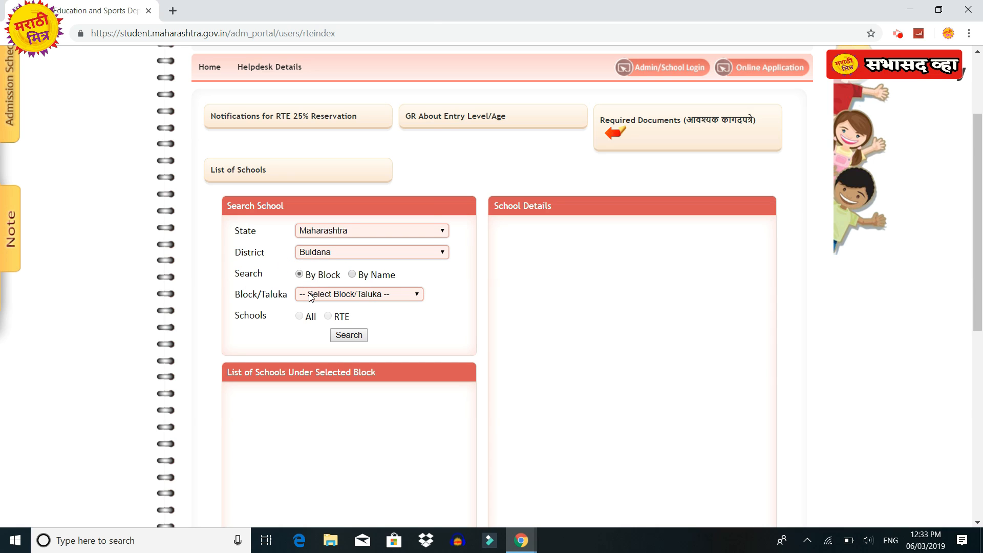
# Pick Motala block, limit results to RTE schools and review the 11 schools listed.
pyautogui.click(310, 295)
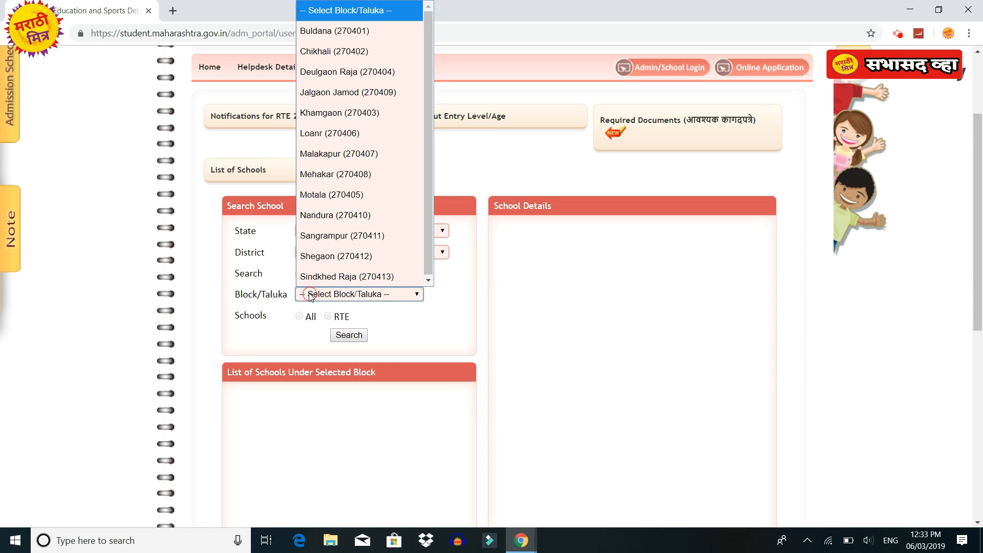
pyautogui.click(337, 194)
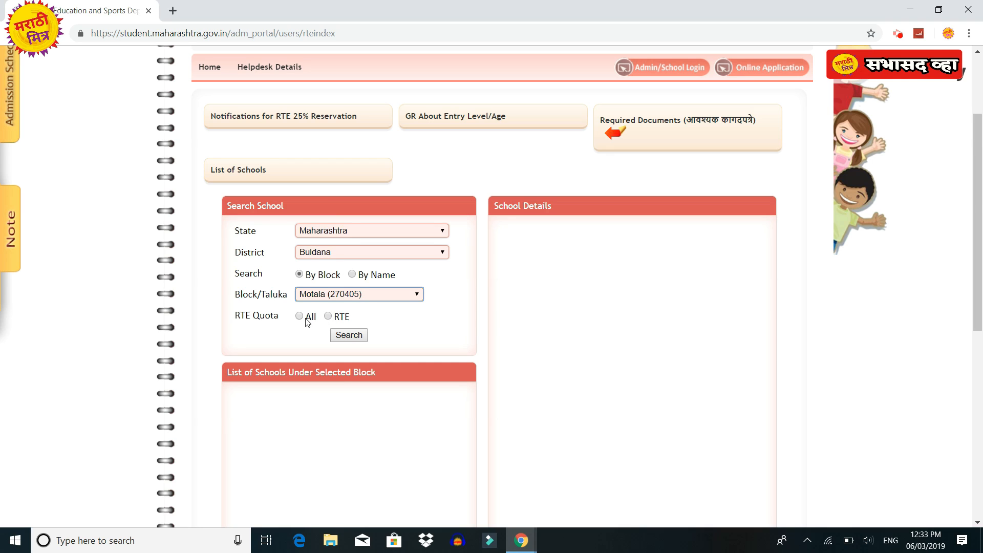
pyautogui.moveTo(317, 312); pyautogui.dragTo(341, 322)
pyautogui.click(327, 316)
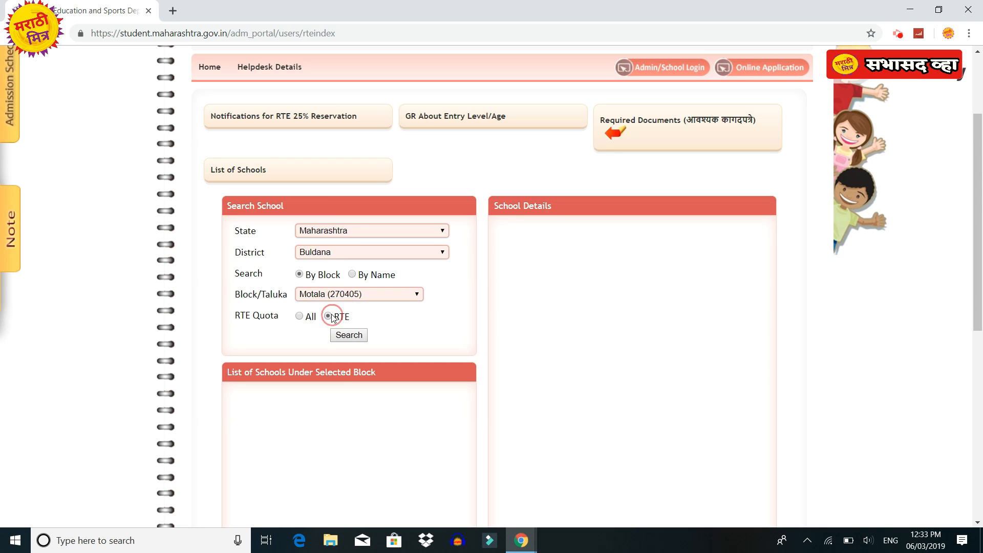
pyautogui.hotkey('ctrl', '2')
pyautogui.moveTo(324, 326); pyautogui.dragTo(373, 343)
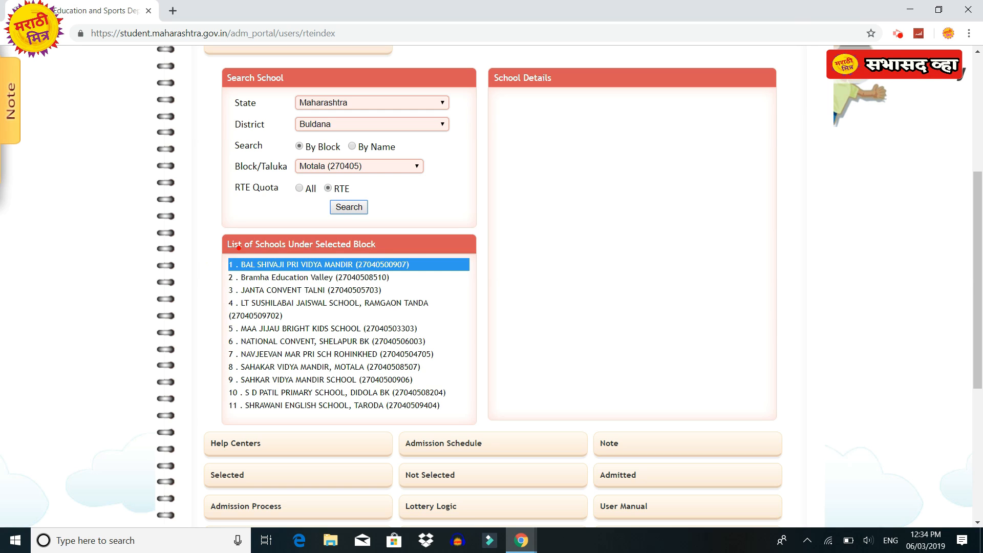
pyautogui.moveTo(237, 252)
pyautogui.mouseDown()
pyautogui.moveTo(395, 417)
pyautogui.moveTo(479, 430)
pyautogui.mouseUp()
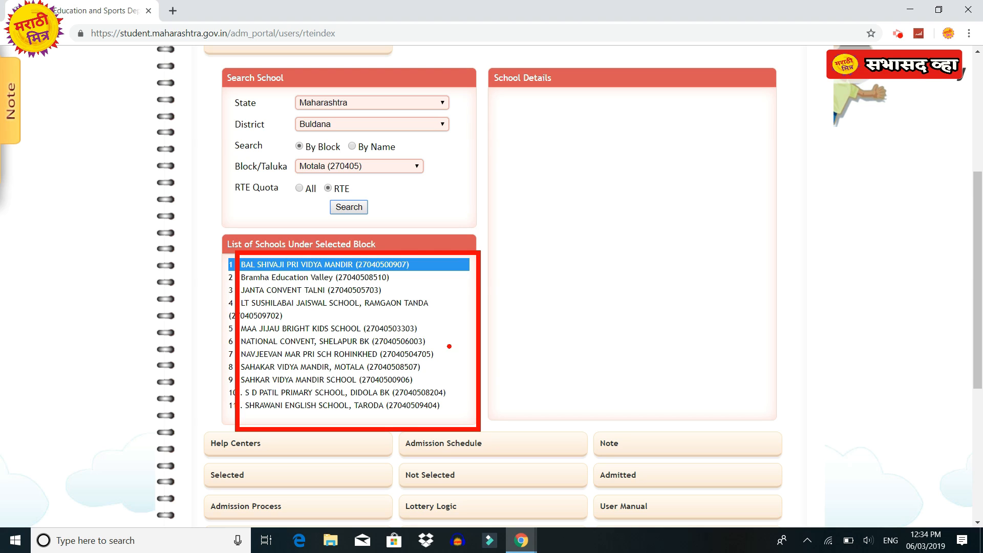
pyautogui.press('Escape')
pyautogui.scroll(-2, 340, 340)
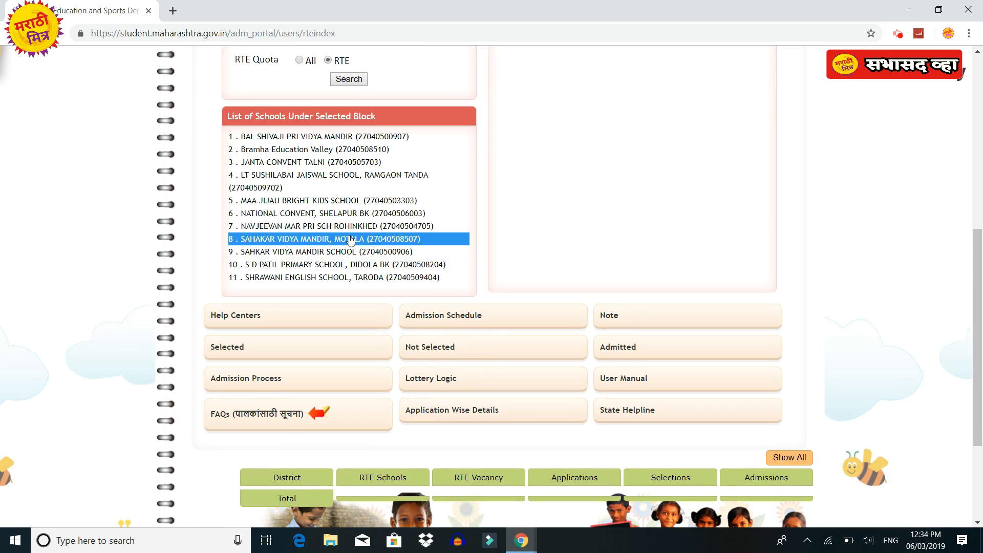
pyautogui.scroll(6, 476, 225)
pyautogui.hotkey('ctrl', '2')
pyautogui.moveTo(589, 232)
pyautogui.mouseDown()
pyautogui.moveTo(755, 287)
pyautogui.moveTo(800, 284)
pyautogui.mouseUp()
pyautogui.press('Escape')
# Open required_doc20192020.pdf and scroll through both pages of its documents table.
pyautogui.click(630, 260)
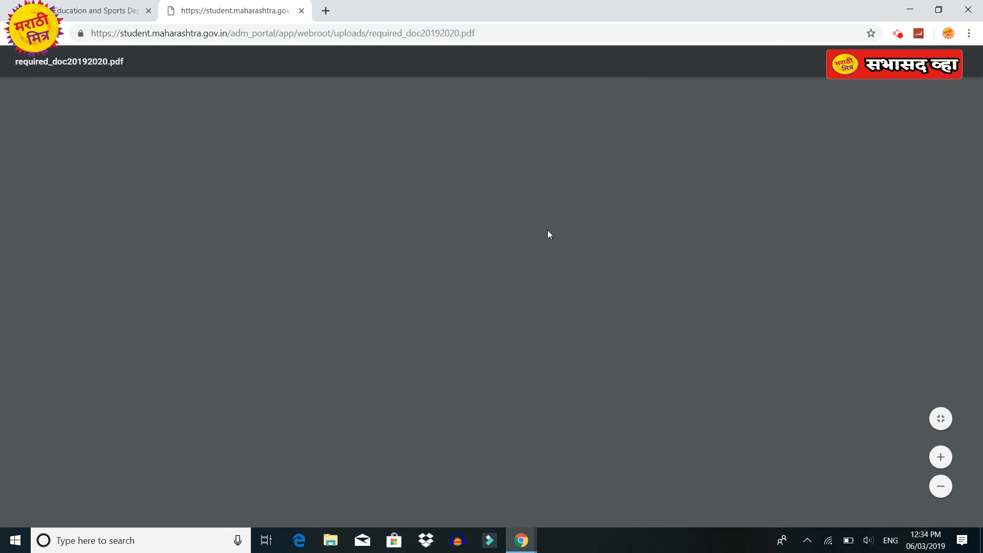
pyautogui.scroll(-3, 478, 229)
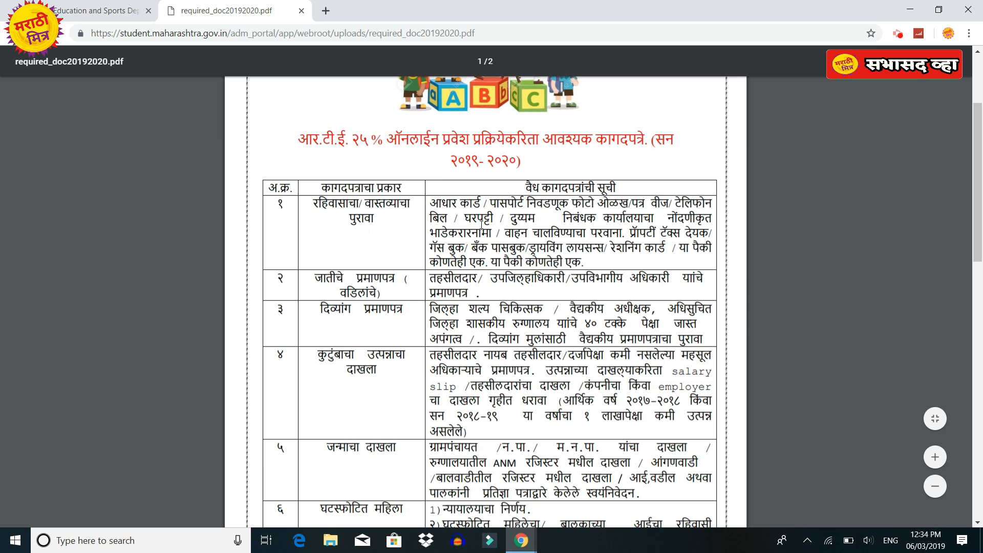
pyautogui.scroll(-1, 481, 224)
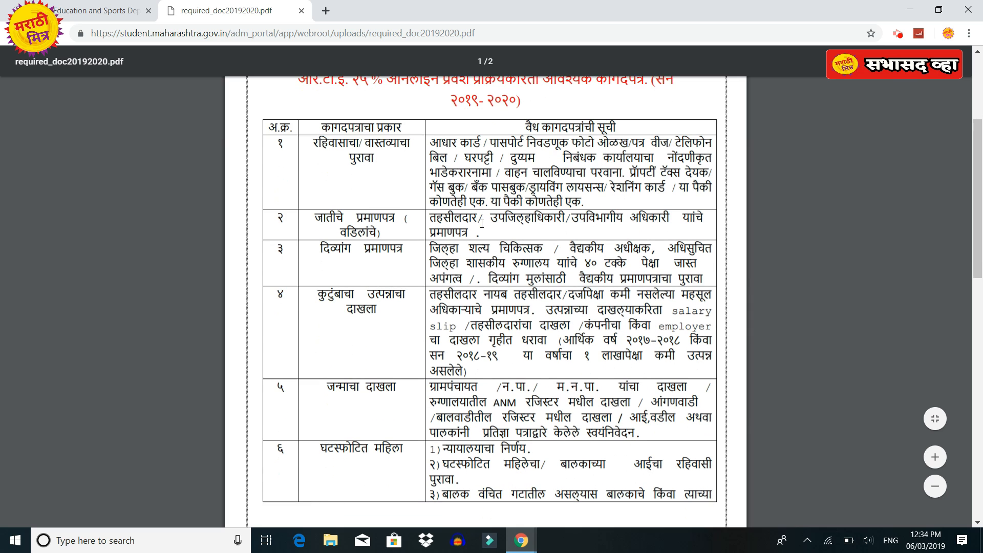
pyautogui.scroll(-4, 481, 224)
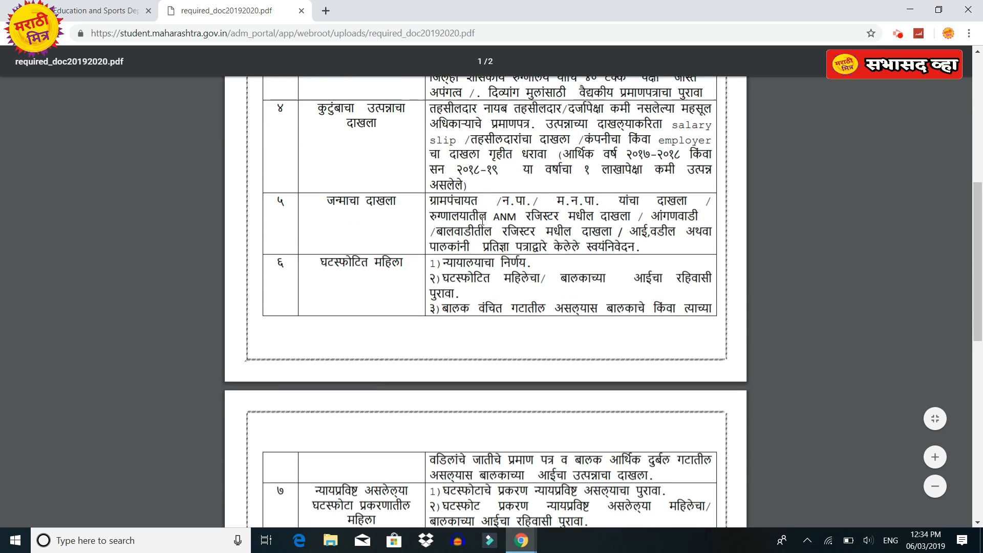
pyautogui.scroll(-8, 483, 221)
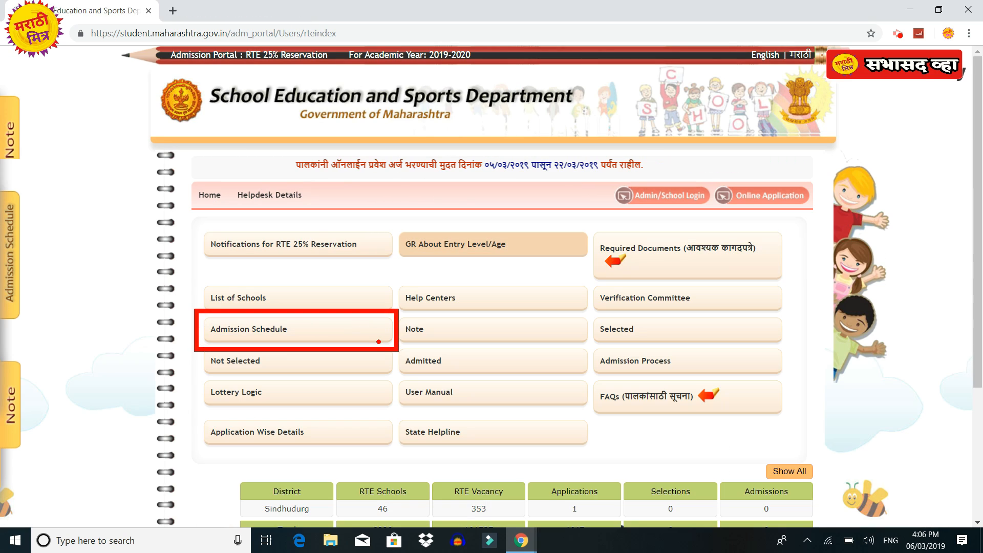
# Show the 2019-2020 admission schedule for application round 1 and selection round 1, then open the FAQs.
pyautogui.click(330, 338)
pyautogui.click(538, 366)
pyautogui.click(526, 405)
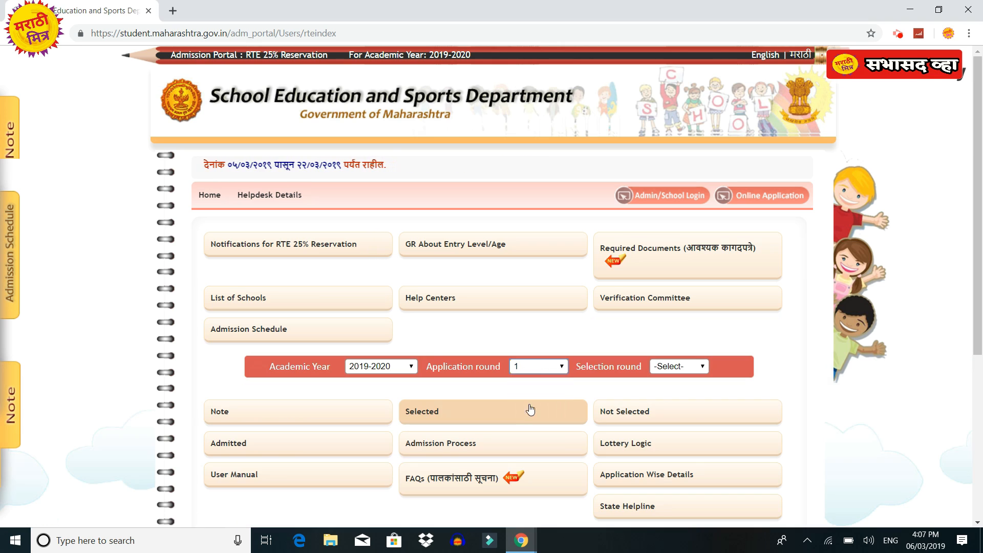
pyautogui.click(693, 367)
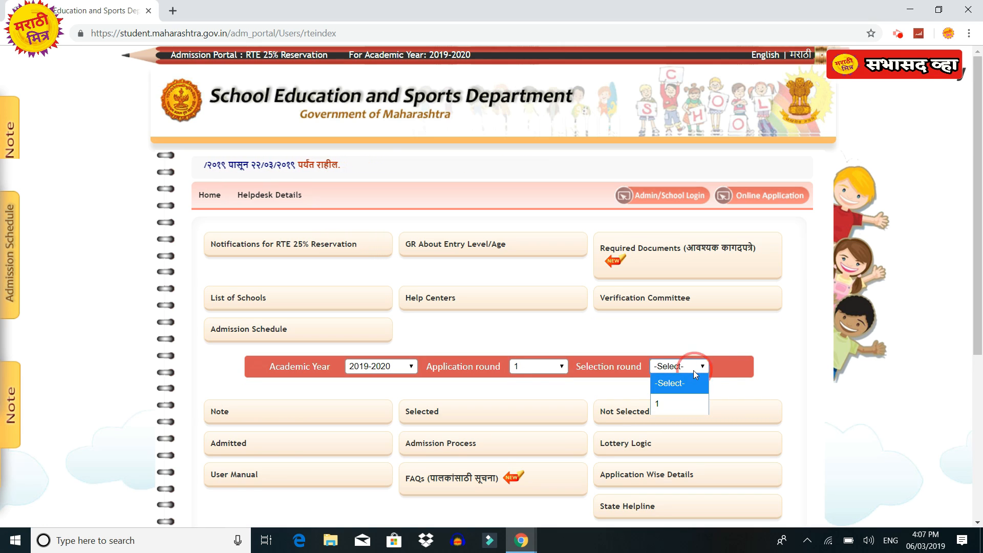
pyautogui.click(678, 403)
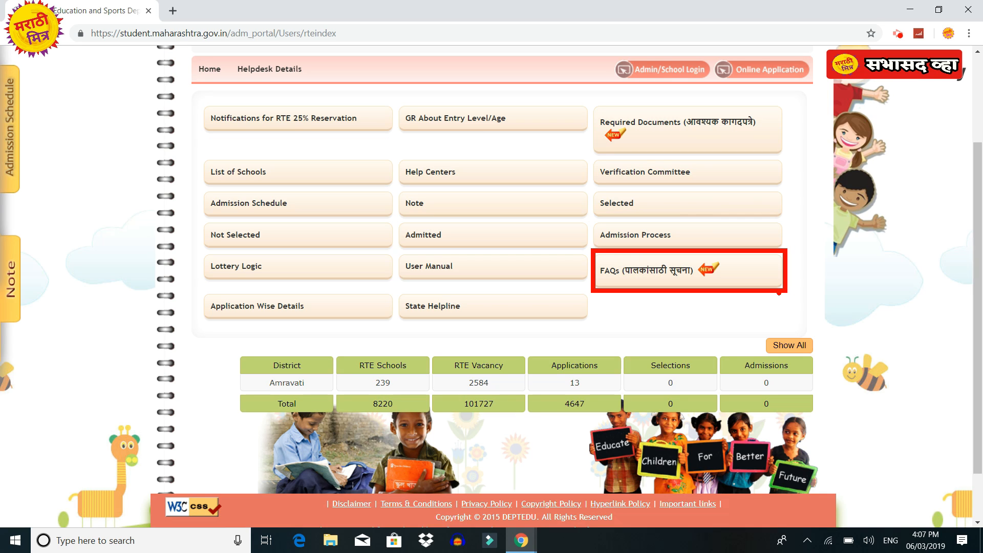
pyautogui.click(737, 279)
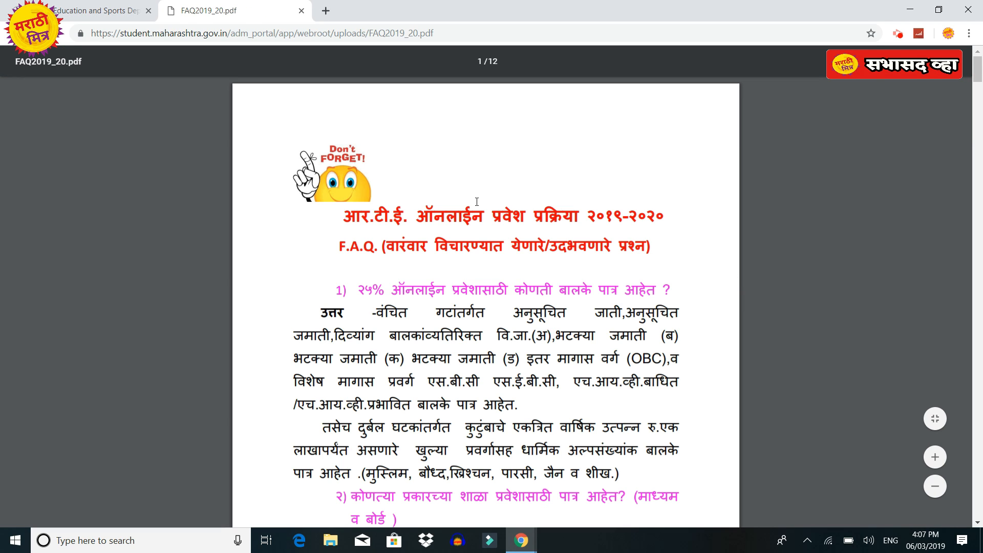
# Skim the questions in FAQ2019_20.pdf, then close its tab.
pyautogui.moveTo(338, 280)
pyautogui.mouseDown()
pyautogui.moveTo(397, 298)
pyautogui.moveTo(654, 305)
pyautogui.mouseUp()
pyautogui.press('Escape')
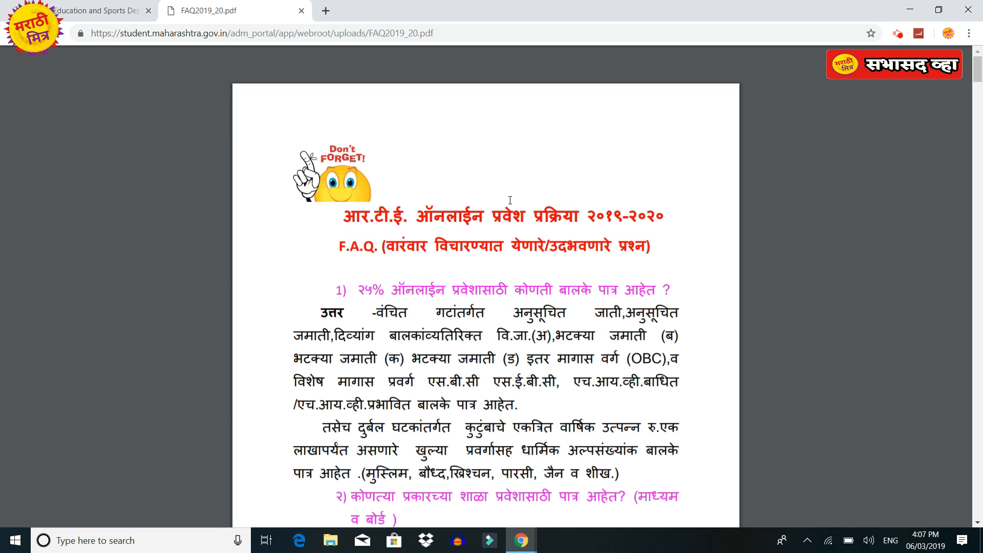
pyautogui.scroll(-12, 510, 200)
pyautogui.scroll(-12, 511, 201)
pyautogui.scroll(-15, 514, 200)
pyautogui.hotkey('ctrl', 'w')
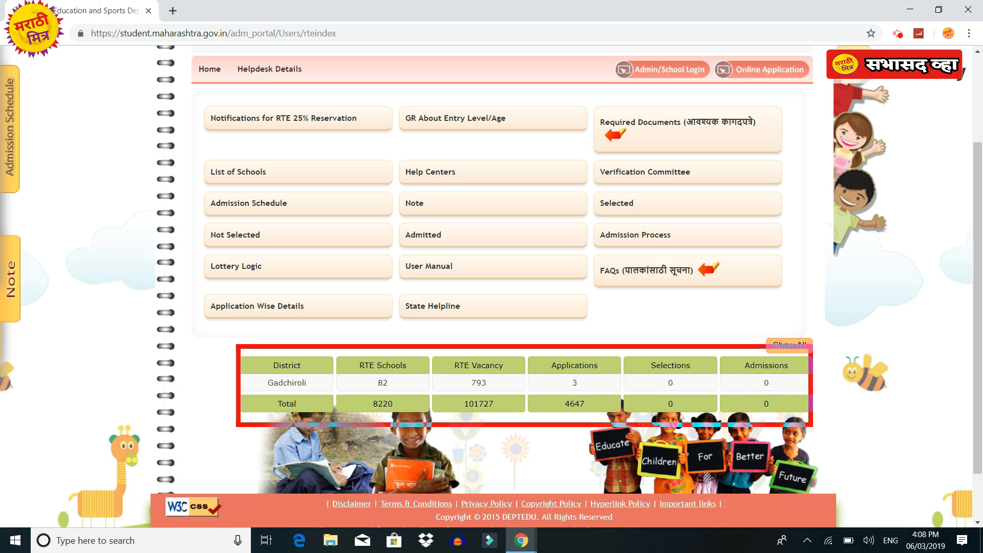
# Open the Show All district table of RTE schools, vacancies and applications and review it.
pyautogui.click(779, 347)
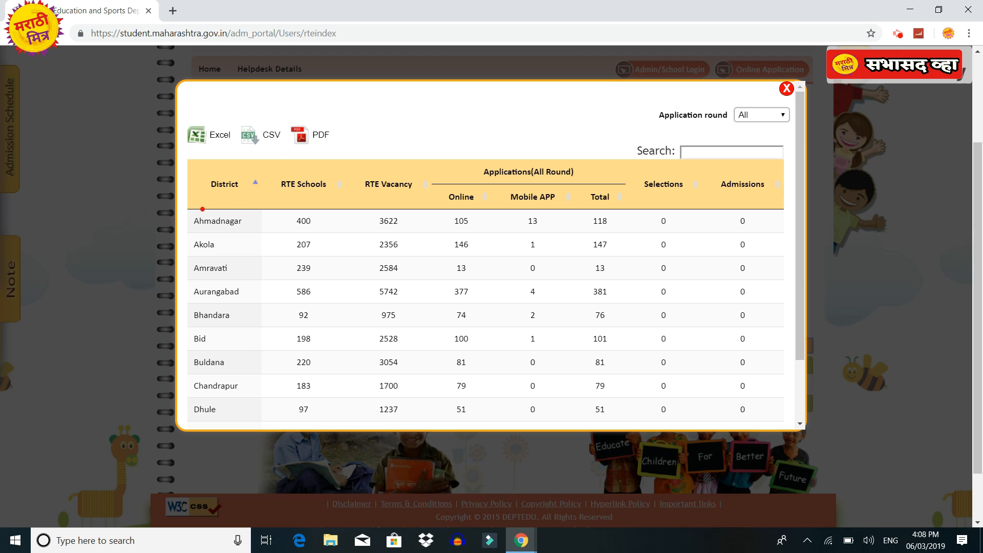
pyautogui.moveTo(187, 164); pyautogui.dragTo(782, 419)
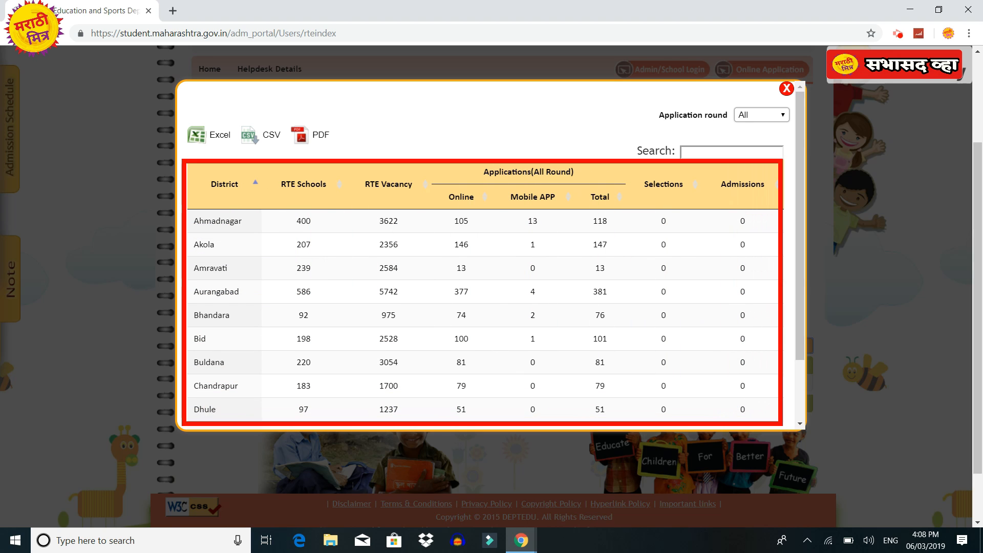
pyautogui.moveTo(710, 178)
pyautogui.mouseDown()
pyautogui.moveTo(763, 204)
pyautogui.moveTo(821, 212)
pyautogui.mouseUp()
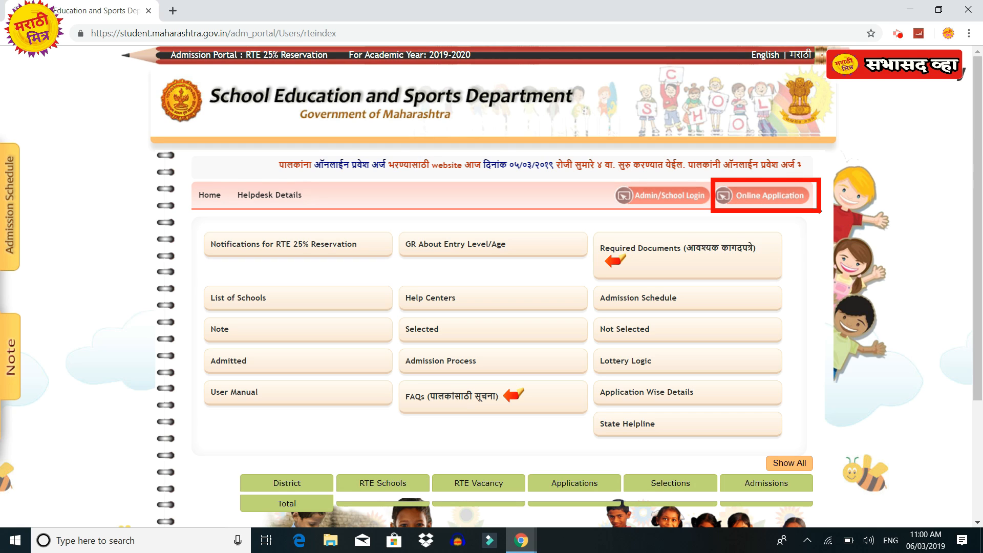
# Start the Online Application and open the New Registration form.
pyautogui.click(767, 195)
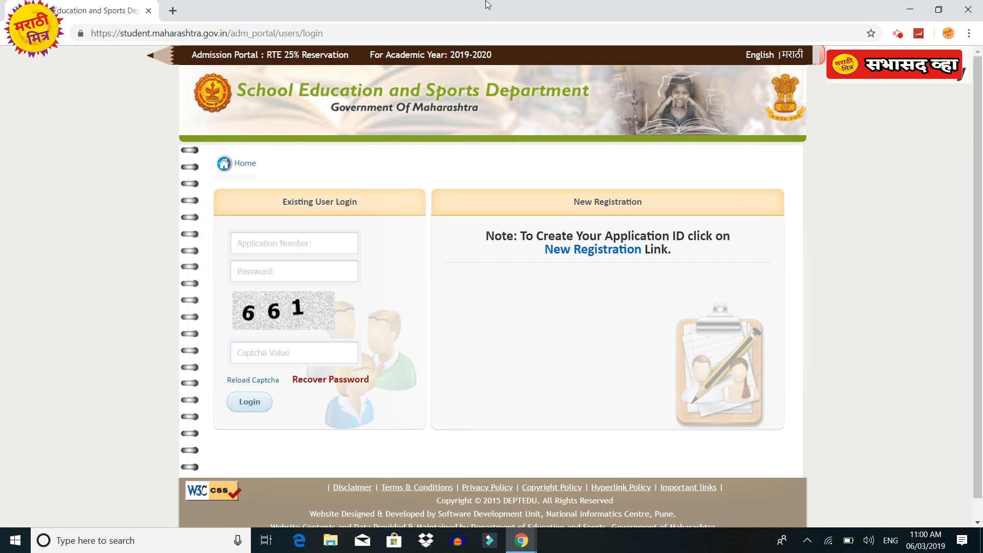
pyautogui.moveTo(234, 185); pyautogui.dragTo(390, 219)
pyautogui.moveTo(561, 187)
pyautogui.mouseDown()
pyautogui.moveTo(624, 220)
pyautogui.moveTo(656, 218)
pyautogui.mouseUp()
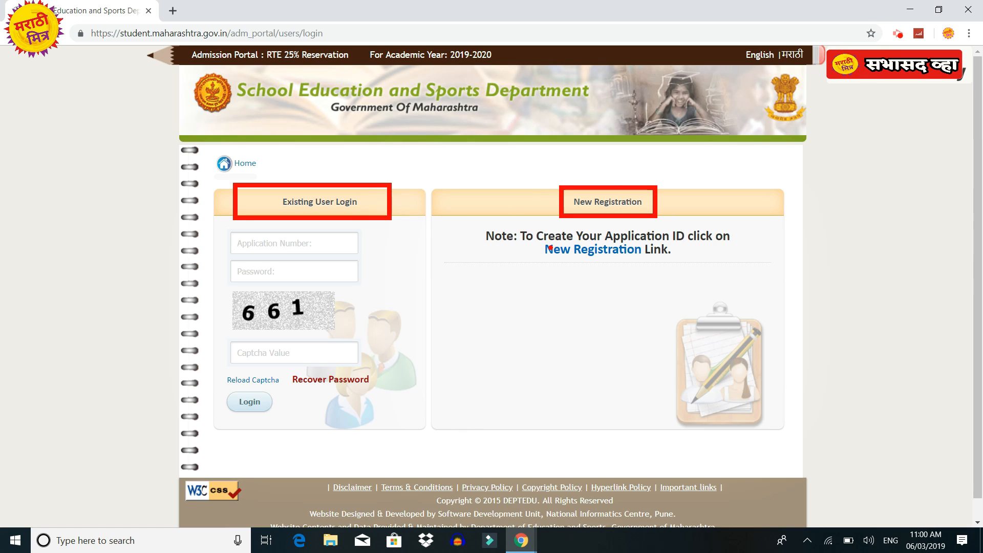
pyautogui.moveTo(536, 241)
pyautogui.mouseDown()
pyautogui.moveTo(633, 273)
pyautogui.moveTo(653, 268)
pyautogui.mouseUp()
pyautogui.press('Escape')
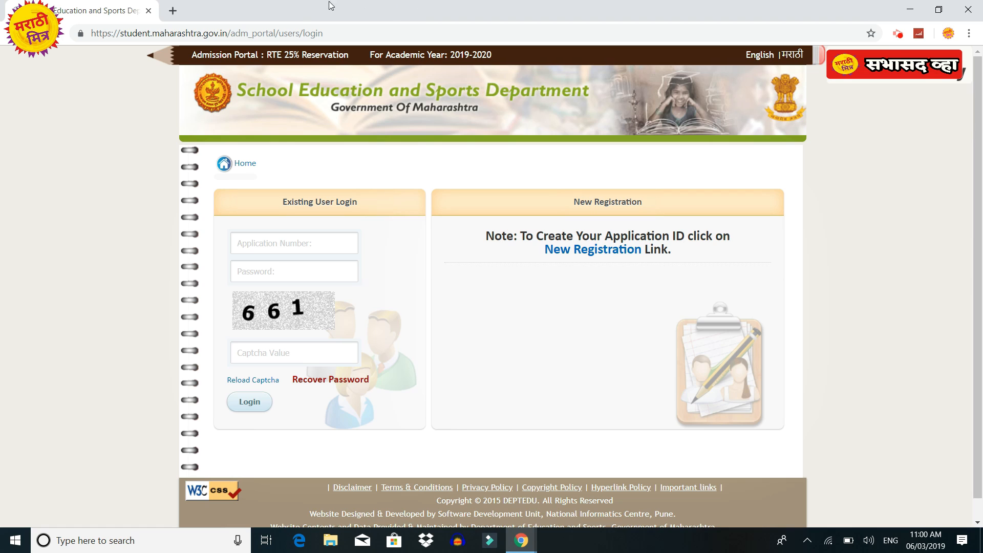
pyautogui.click(582, 252)
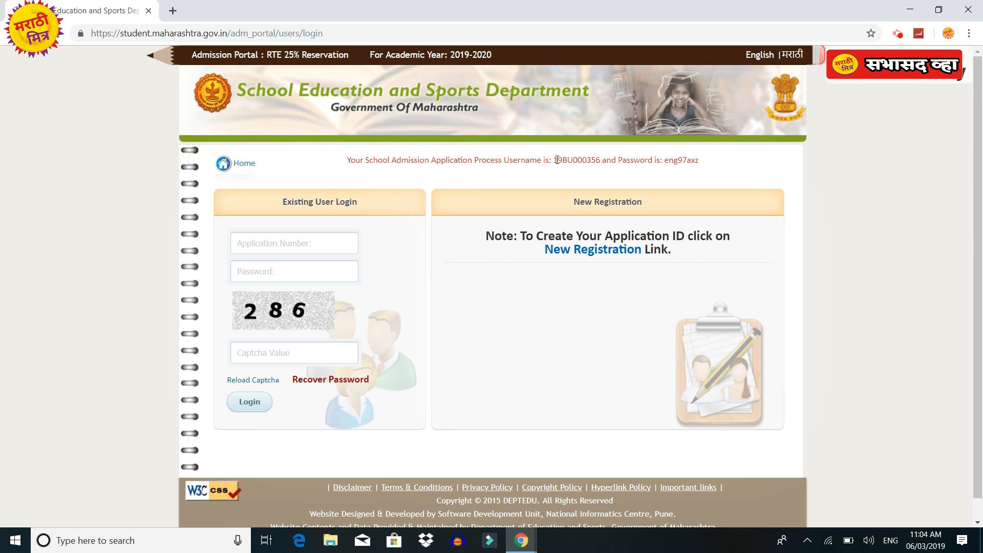
# In a new tab, fill in the login form and log in with the issued application credentials.
pyautogui.hotkey('ctrl', 't')
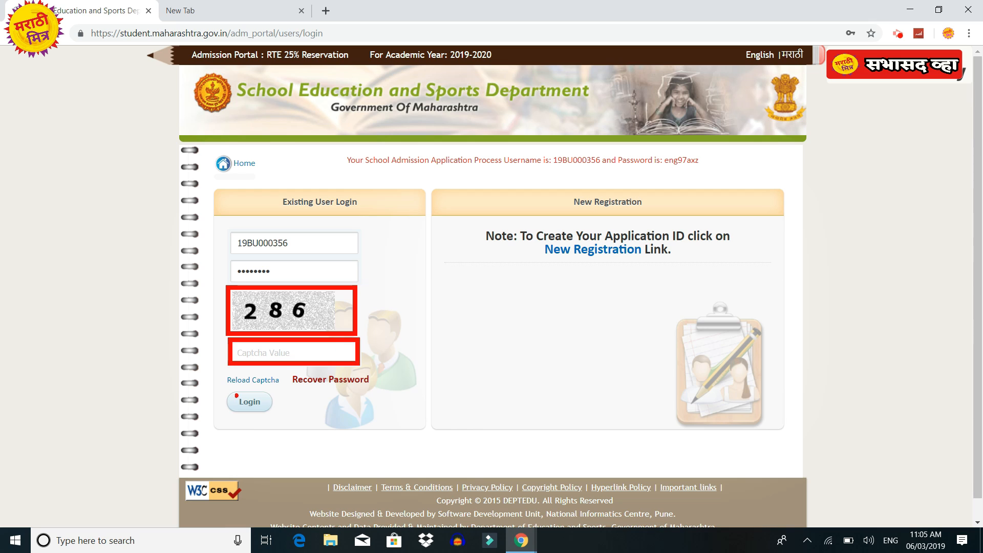
pyautogui.write('286')
pyautogui.click(244, 403)
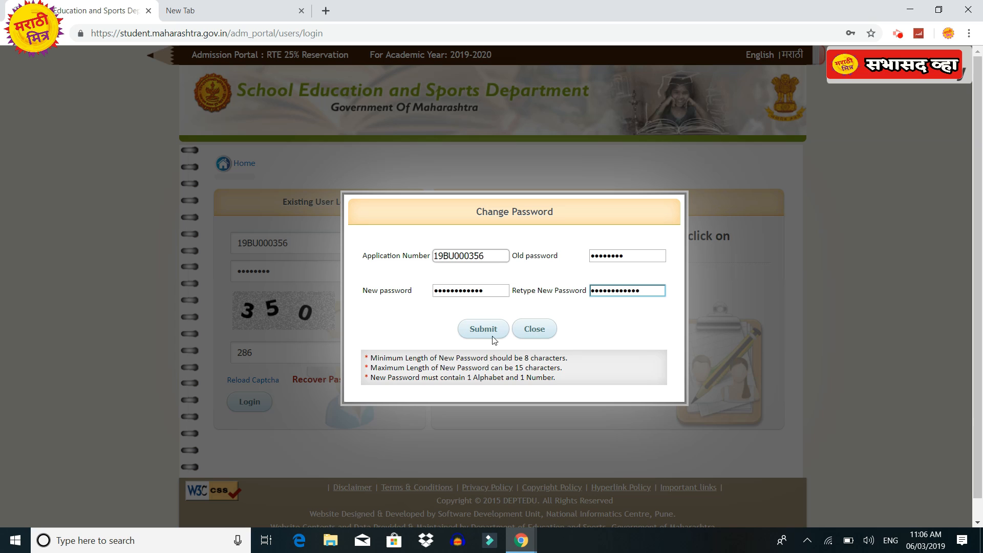
# Submit the new password, acknowledge the success alert and log in again.
pyautogui.click(492, 332)
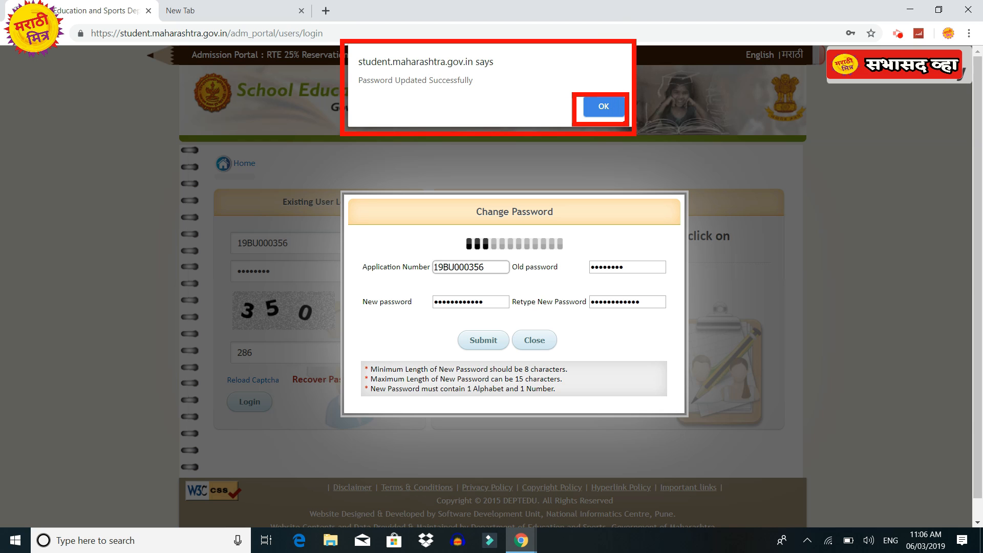
pyautogui.click(615, 112)
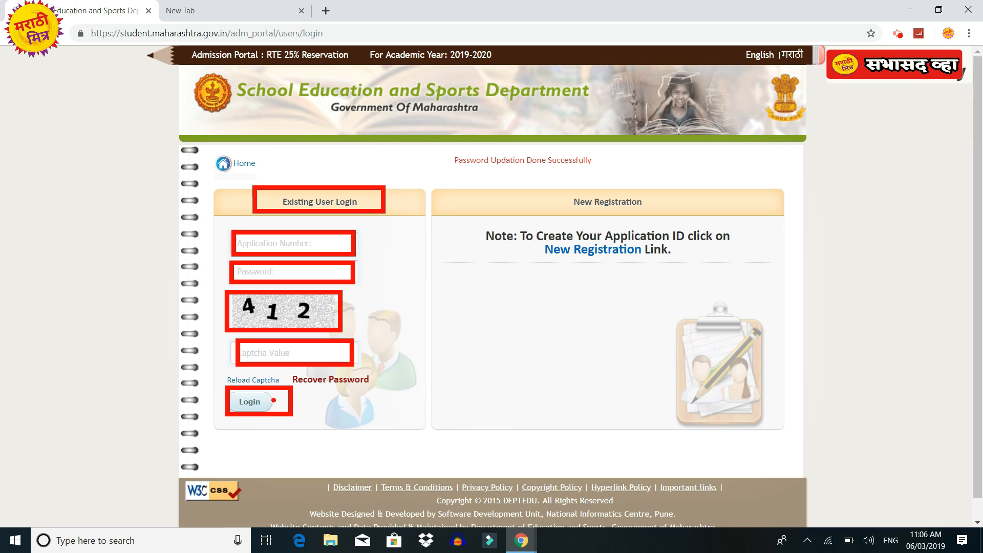
pyautogui.click(260, 403)
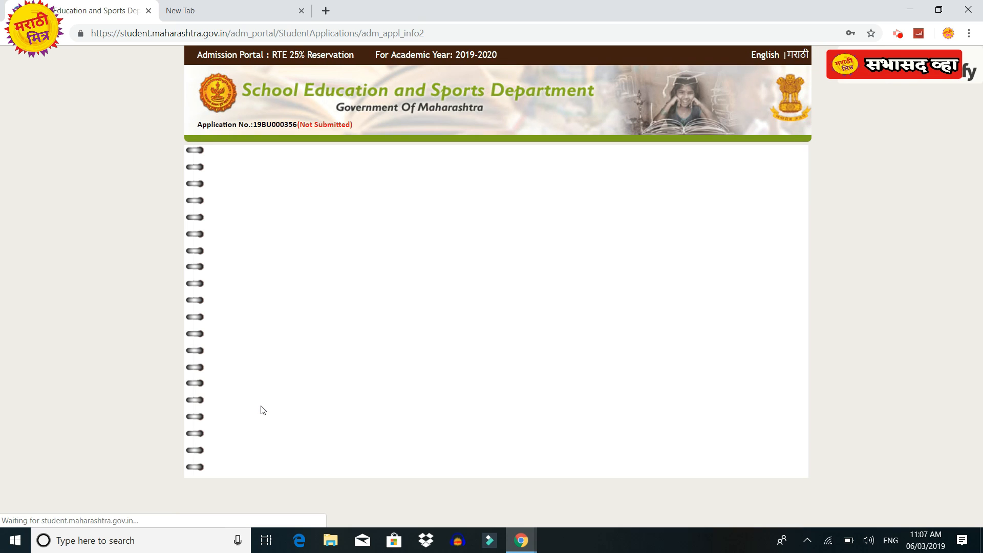
# Dismiss the save-password prompt and regenerate the child's Marathi surname टेस्ड from last name 'test'.
pyautogui.click(851, 137)
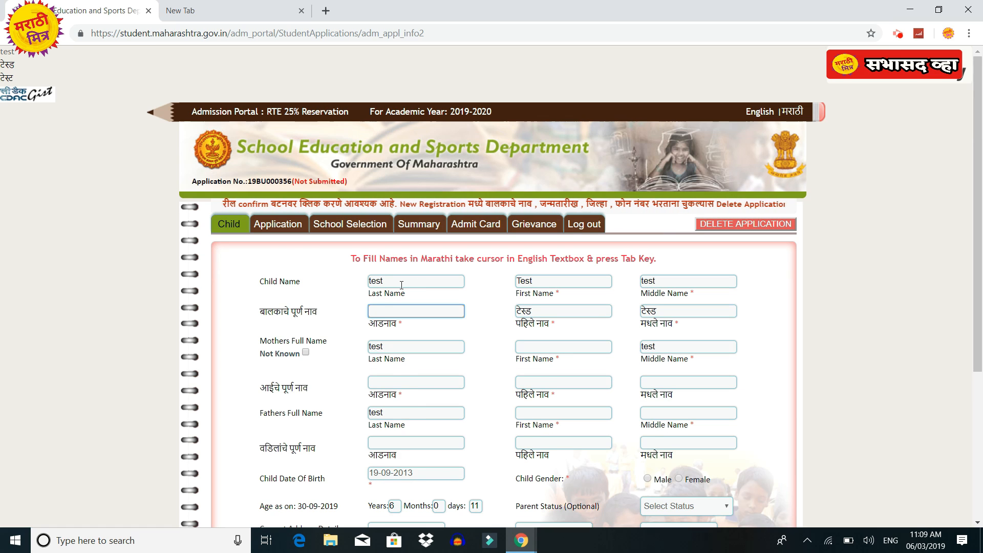
pyautogui.click(402, 282)
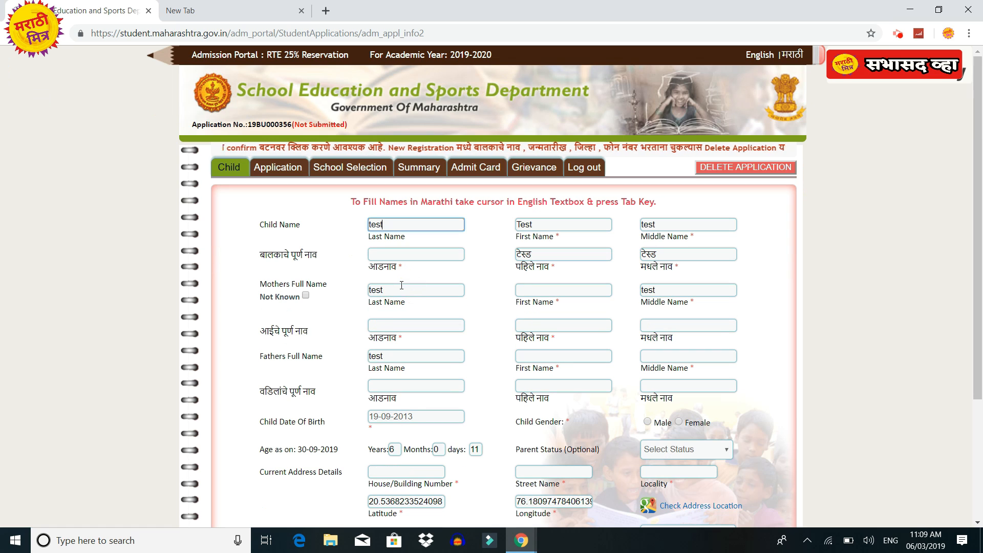
pyautogui.press('Tab')
pyautogui.doubleClick(394, 255)
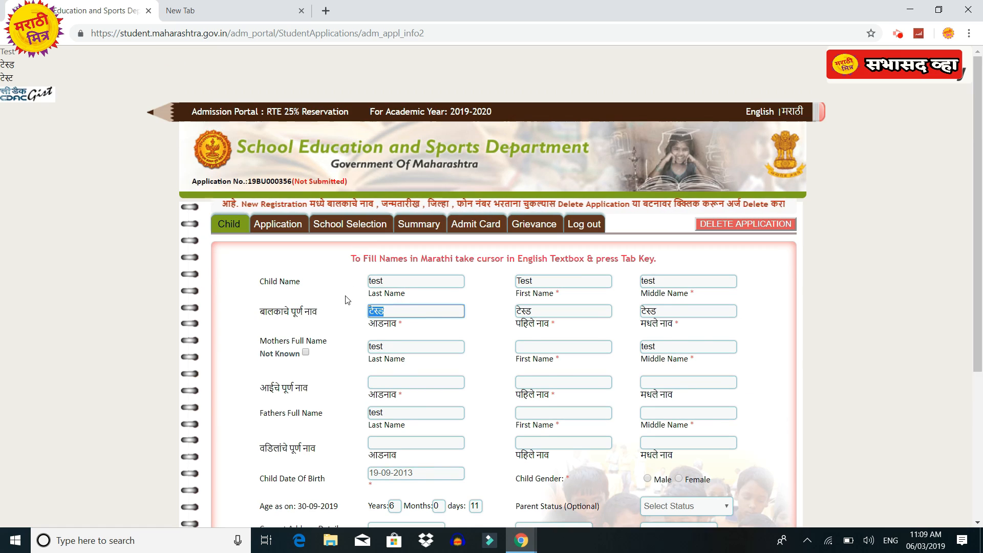
pyautogui.click(347, 302)
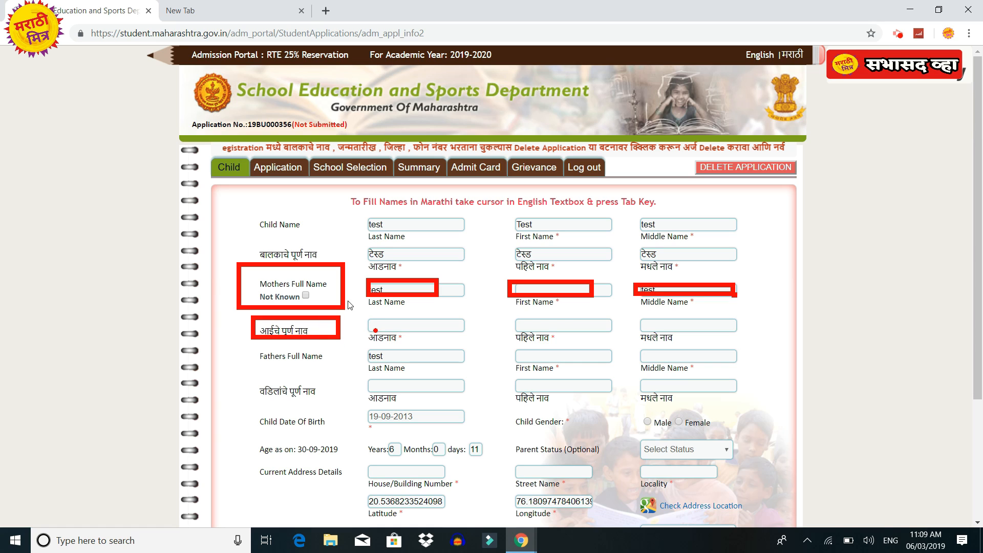
# Generate the mother's Marathi surname from her English last name.
pyautogui.click(383, 326)
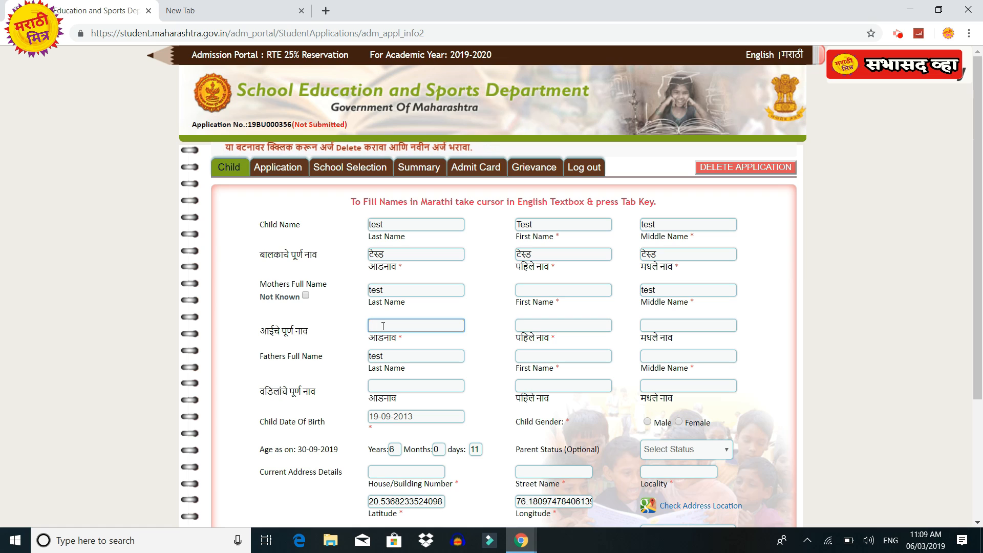
pyautogui.click(400, 290)
pyautogui.press('Tab')
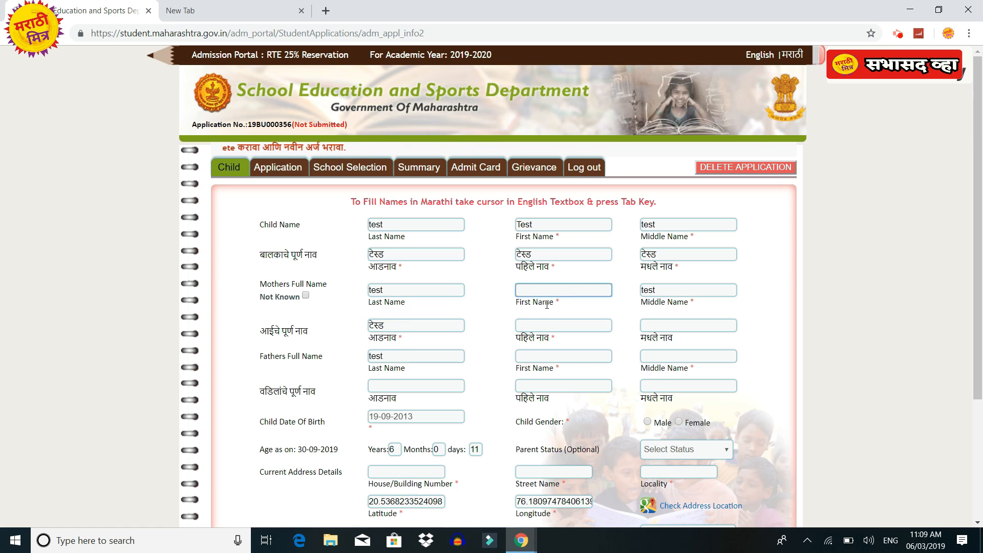
pyautogui.scroll(-1, 543, 302)
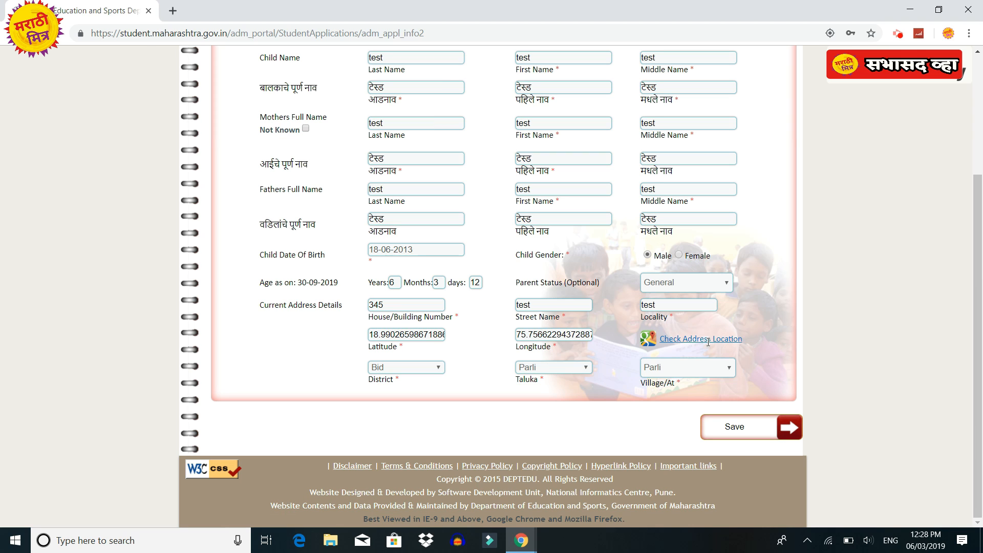
# Open the address-location map, clear the Google Maps error, and zoom out to the wider region.
pyautogui.click(708, 340)
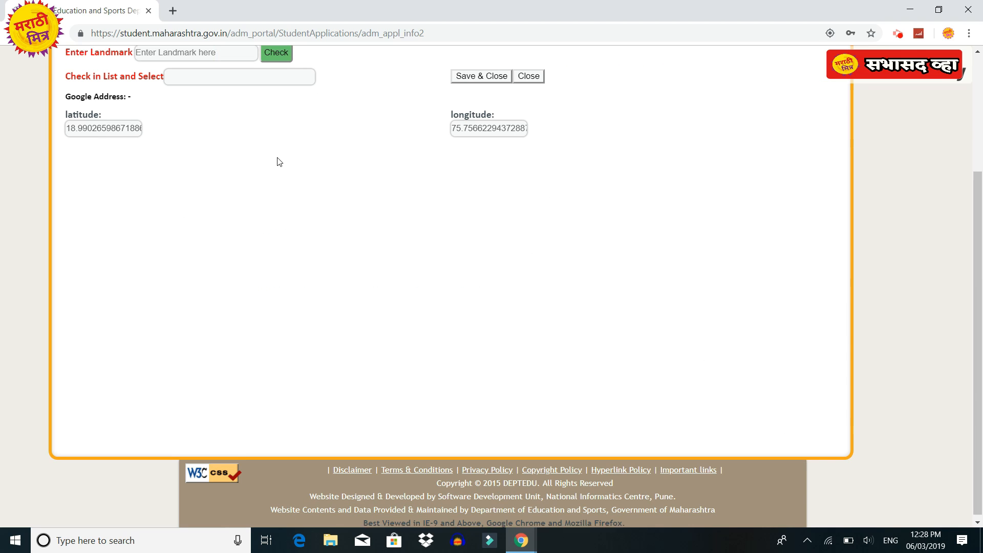
pyautogui.scroll(3, 276, 163)
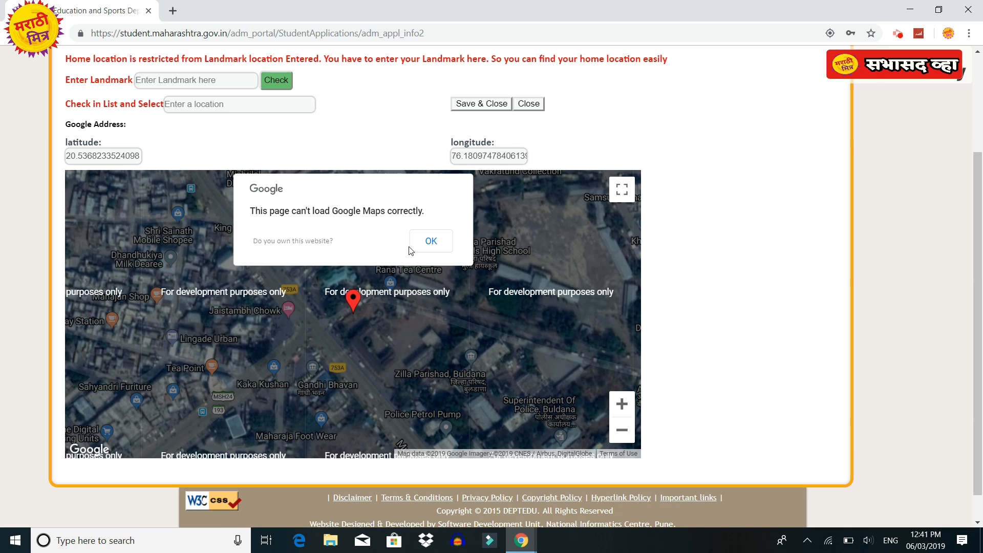
pyautogui.click(423, 239)
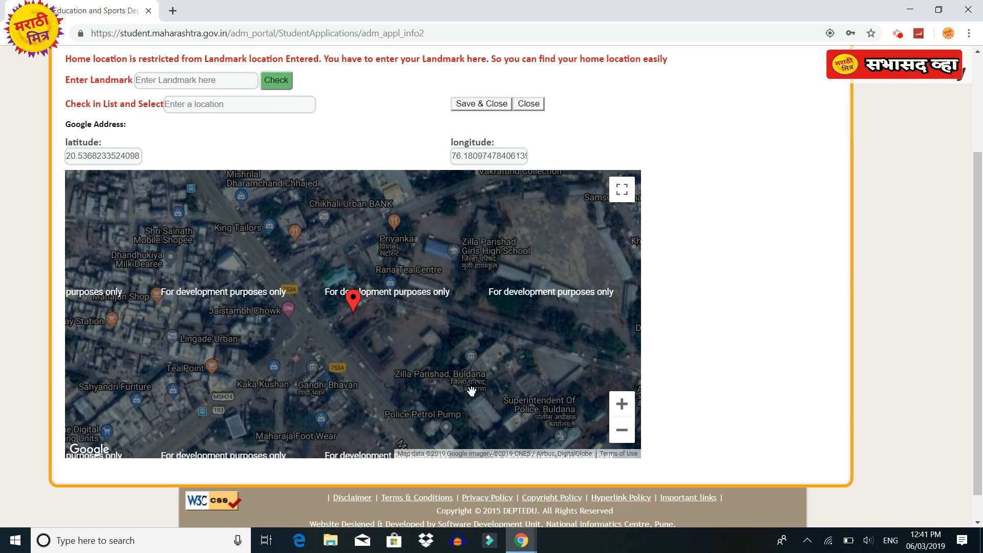
pyautogui.click(614, 436)
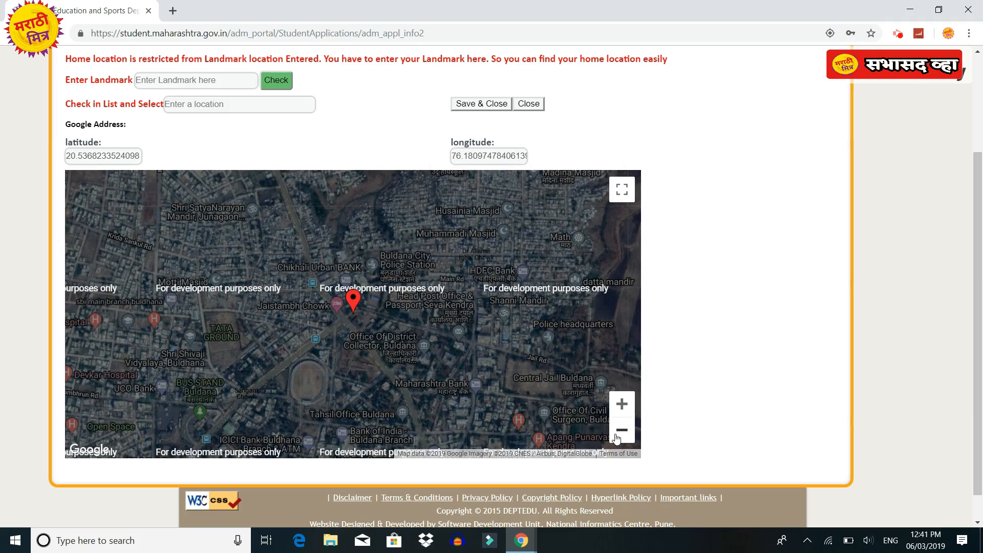
pyautogui.click(620, 430)
pyautogui.click(621, 430)
pyautogui.click(621, 430)
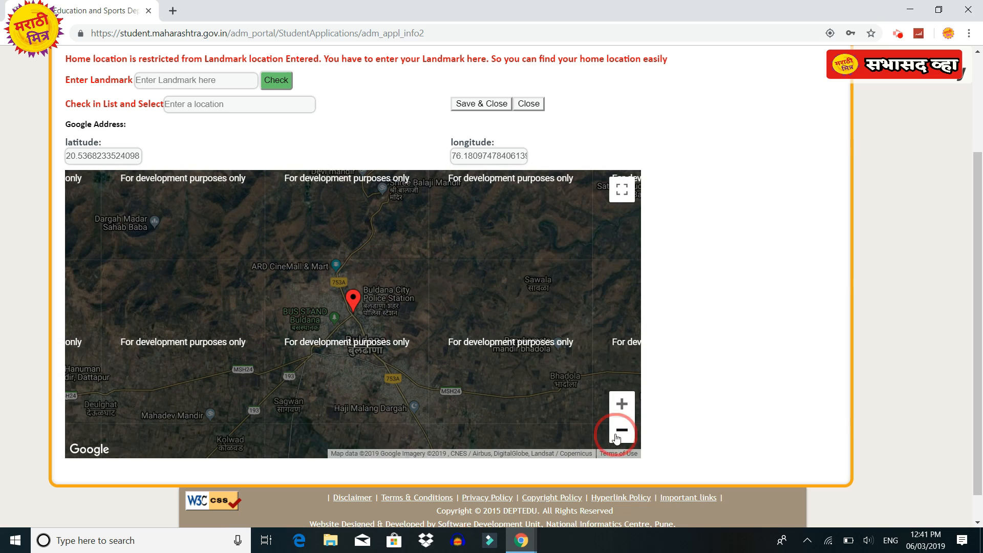
pyautogui.click(617, 435)
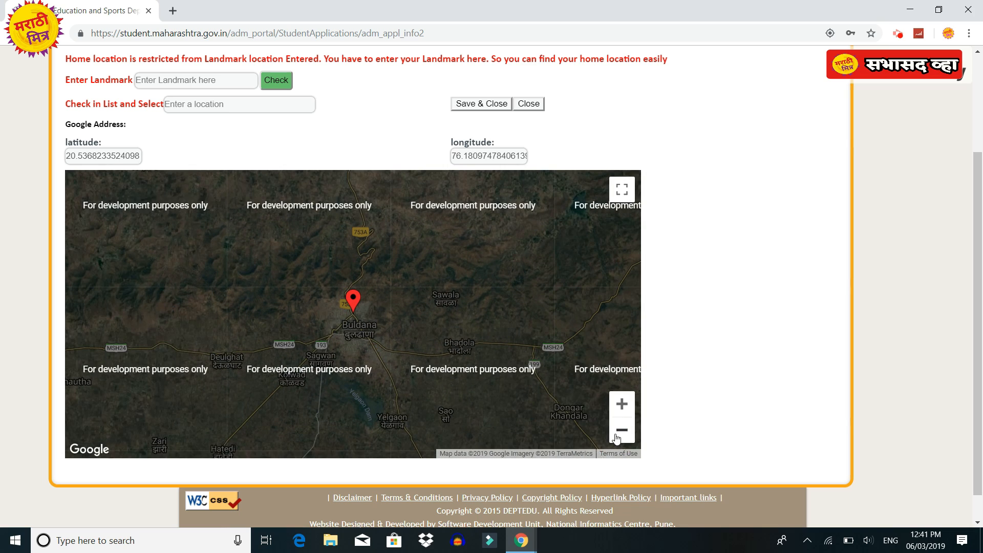
pyautogui.click(616, 435)
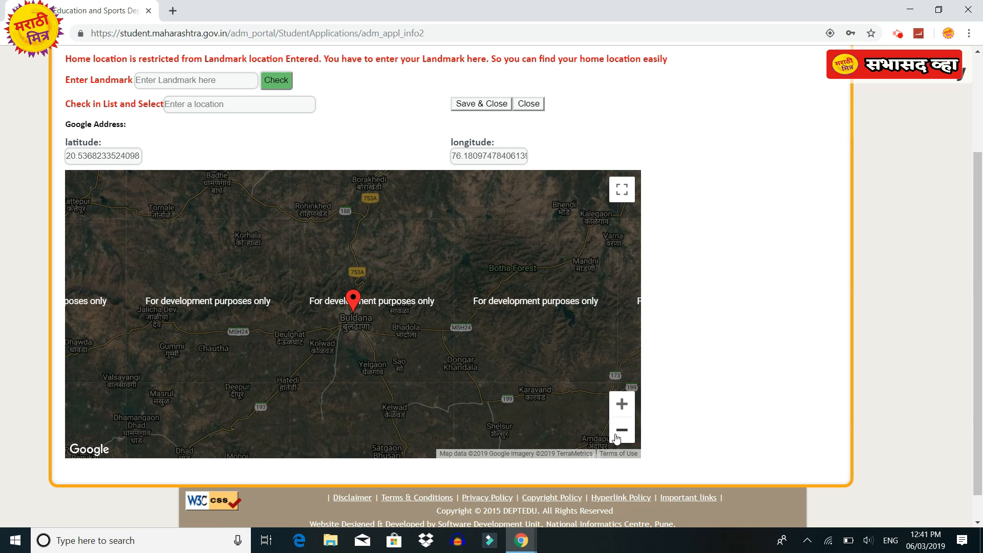
pyautogui.click(616, 435)
# Drag the home pin to Motala near Hotel Aarti (latitude 20.6807, longitude 76.2103).
pyautogui.moveTo(359, 306); pyautogui.dragTo(372, 241)
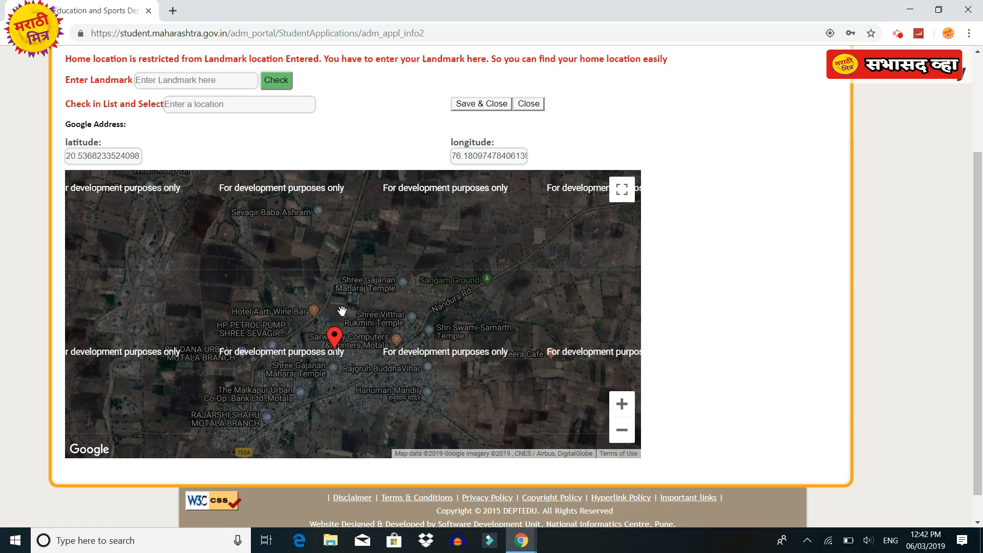
pyautogui.moveTo(334, 336); pyautogui.dragTo(309, 278)
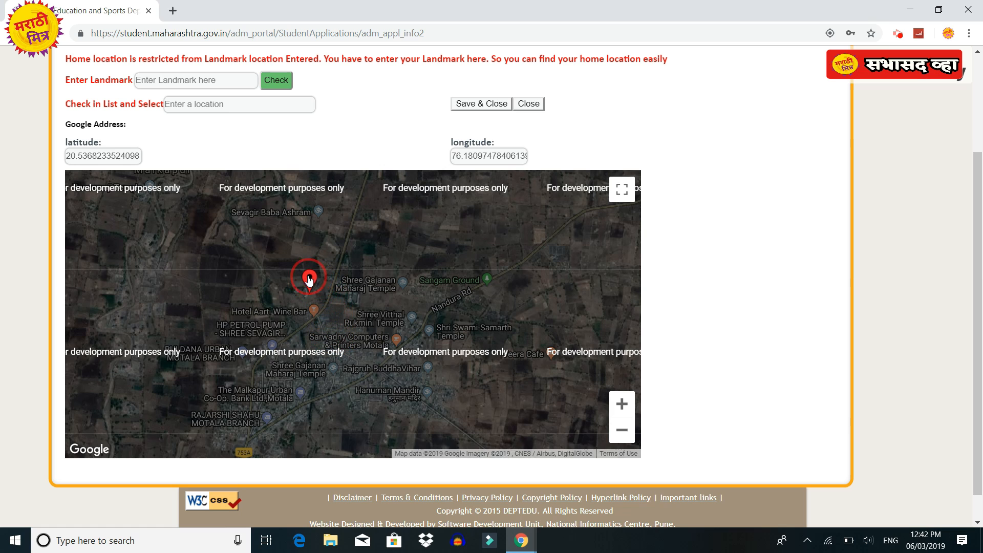
pyautogui.click(620, 405)
pyautogui.moveTo(330, 305); pyautogui.dragTo(334, 333)
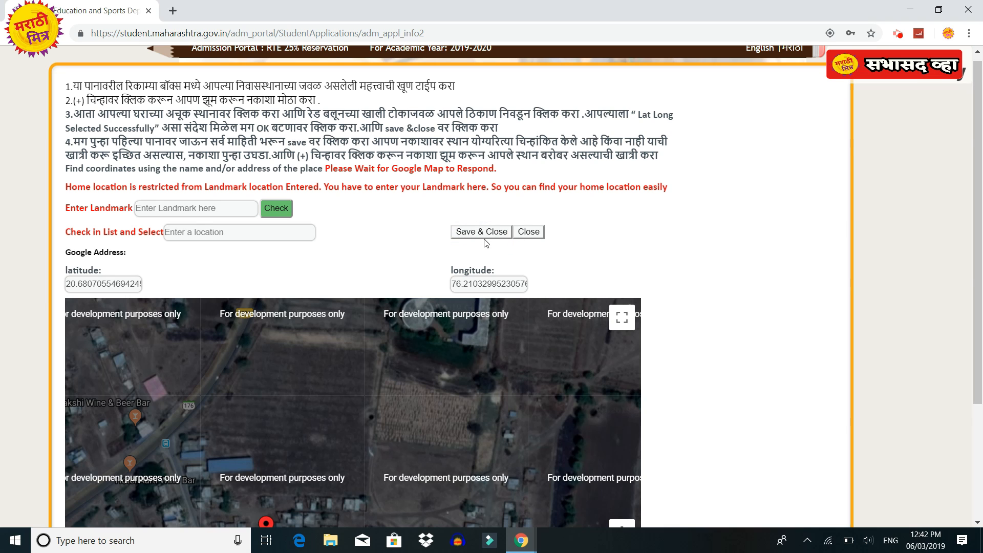
# Save the home coordinates and child details, acknowledging 'Child details saved successfully'.
pyautogui.scroll(-1, 524, 243)
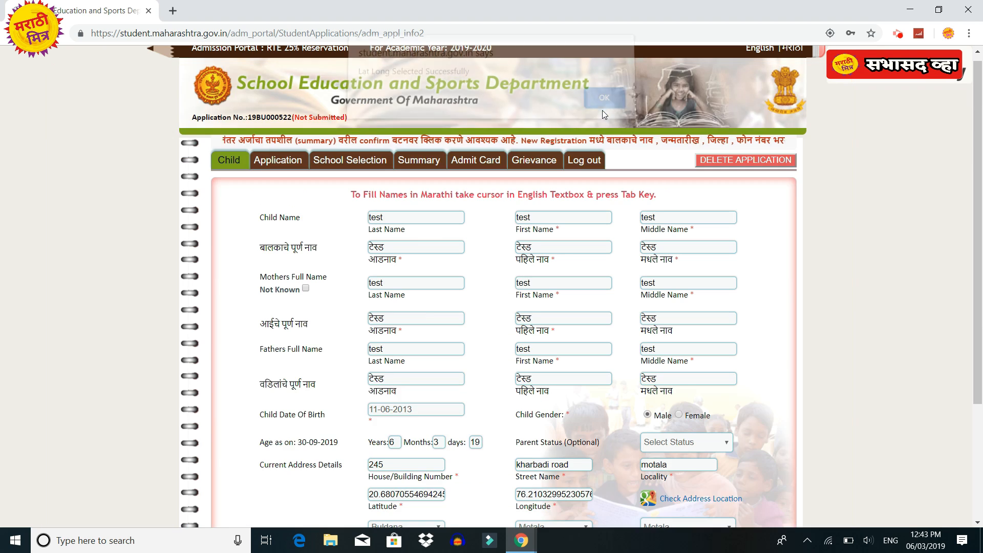
pyautogui.scroll(-5, 492, 282)
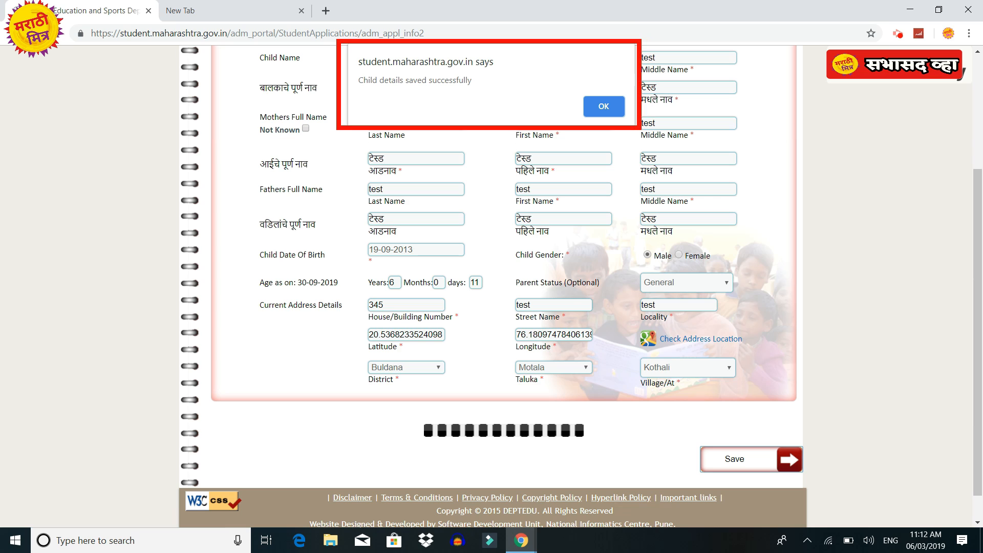
pyautogui.press('Return')
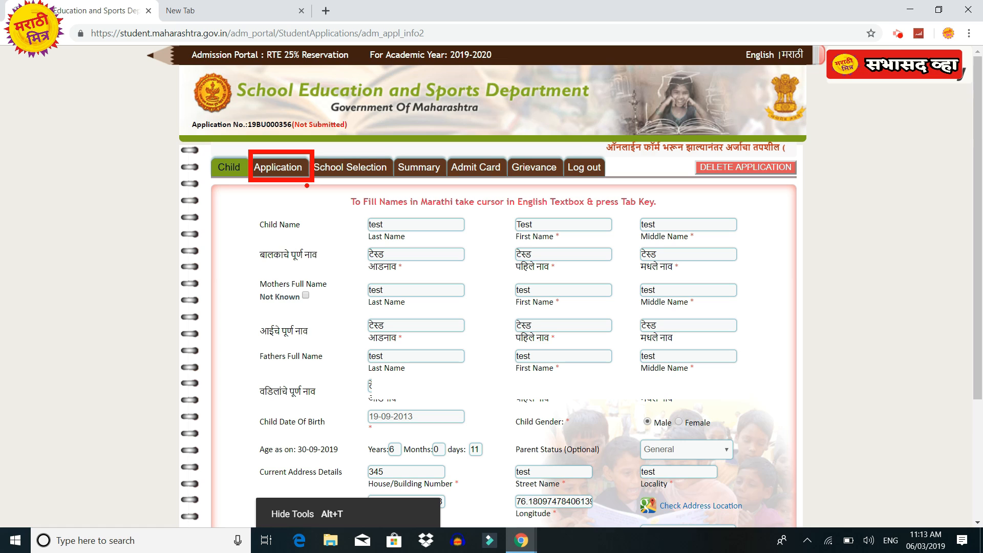
# In the application details form, set the admission class to 1st Standard.
pyautogui.click(277, 169)
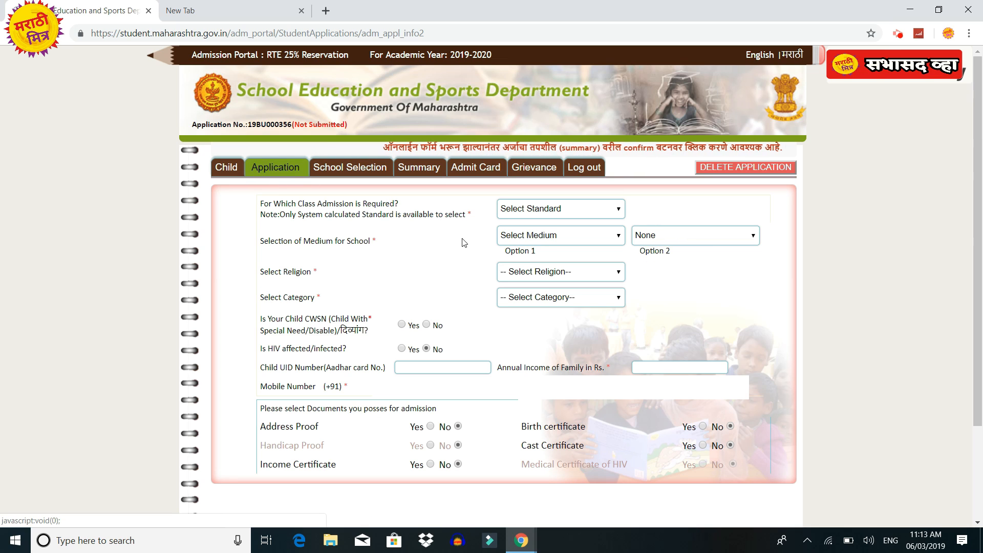
pyautogui.click(614, 214)
pyautogui.click(584, 248)
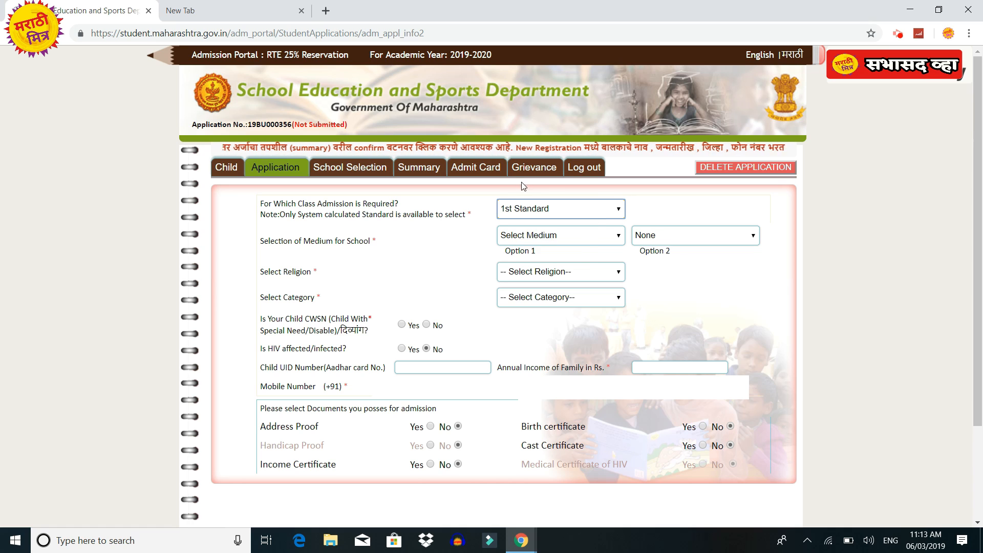
pyautogui.moveTo(254, 230)
pyautogui.mouseDown()
pyautogui.moveTo(312, 255)
pyautogui.moveTo(387, 260)
pyautogui.mouseUp()
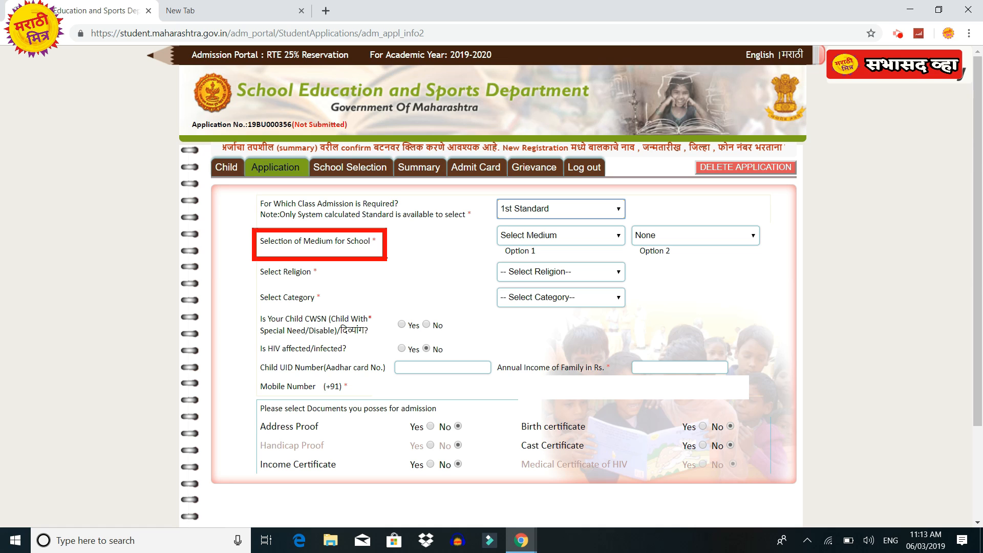
pyautogui.press('Escape')
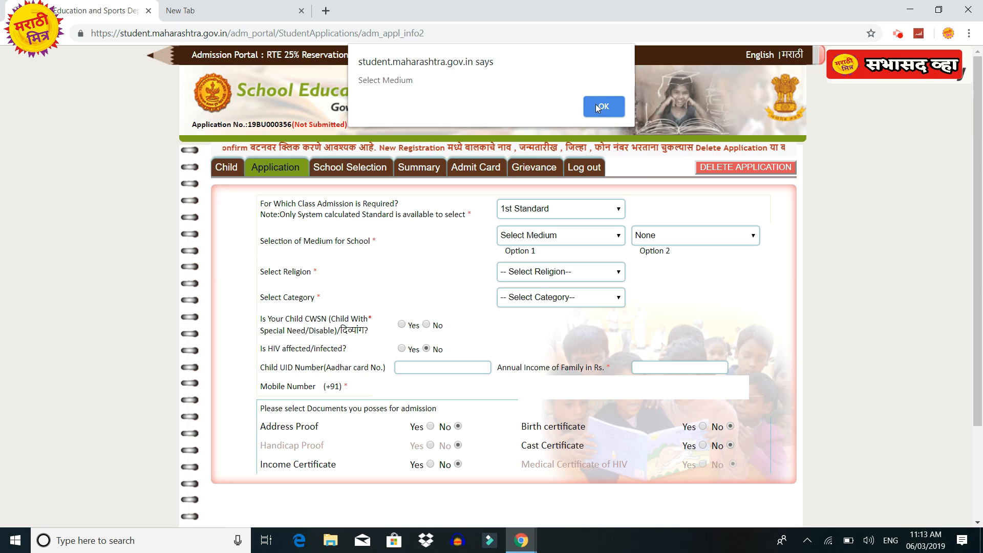
# Choose Marathi as first-choice and English as second-choice school medium.
pyautogui.click(599, 106)
pyautogui.click(555, 235)
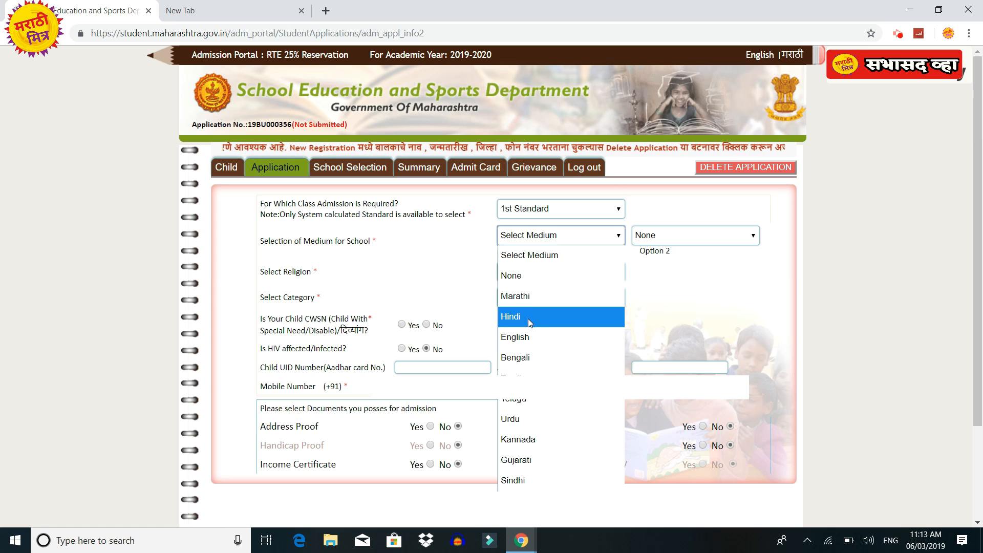
pyautogui.click(524, 296)
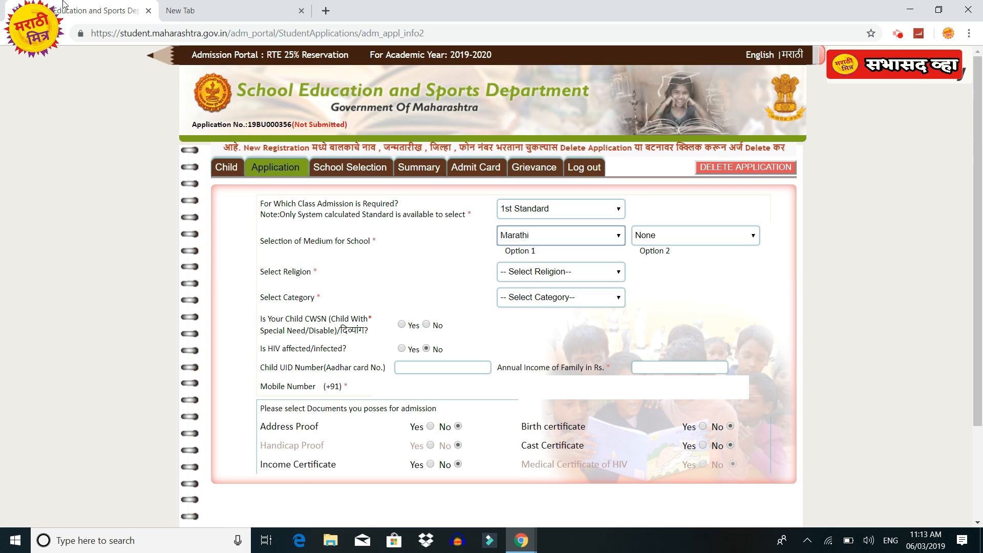
pyautogui.click(667, 242)
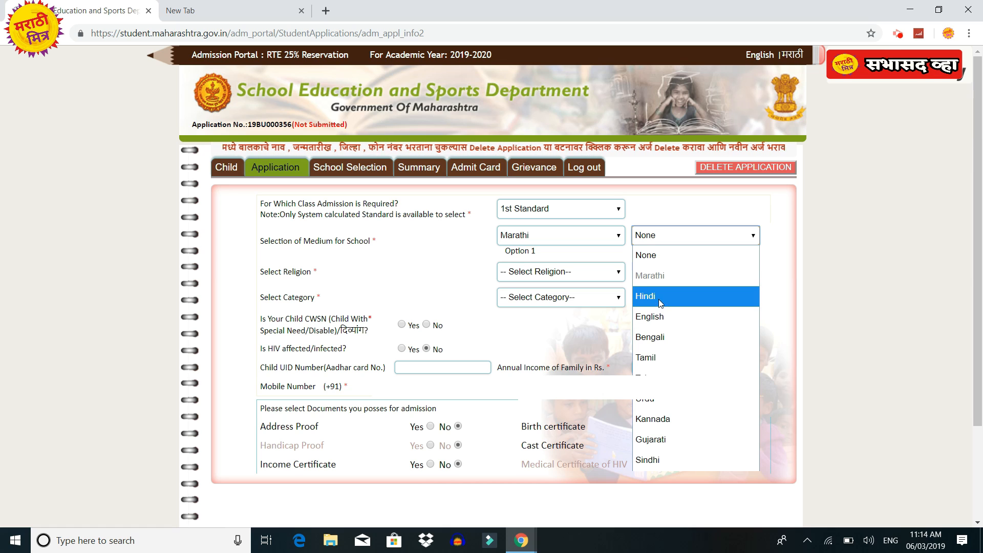
pyautogui.click(660, 321)
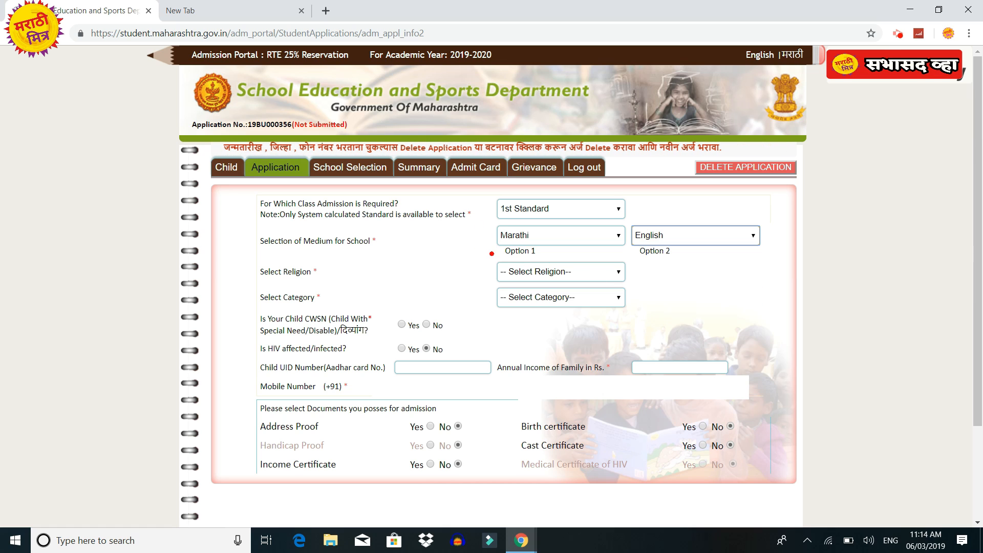
pyautogui.moveTo(249, 258)
pyautogui.mouseDown()
pyautogui.moveTo(312, 286)
pyautogui.moveTo(346, 284)
pyautogui.mouseUp()
pyautogui.press('Escape')
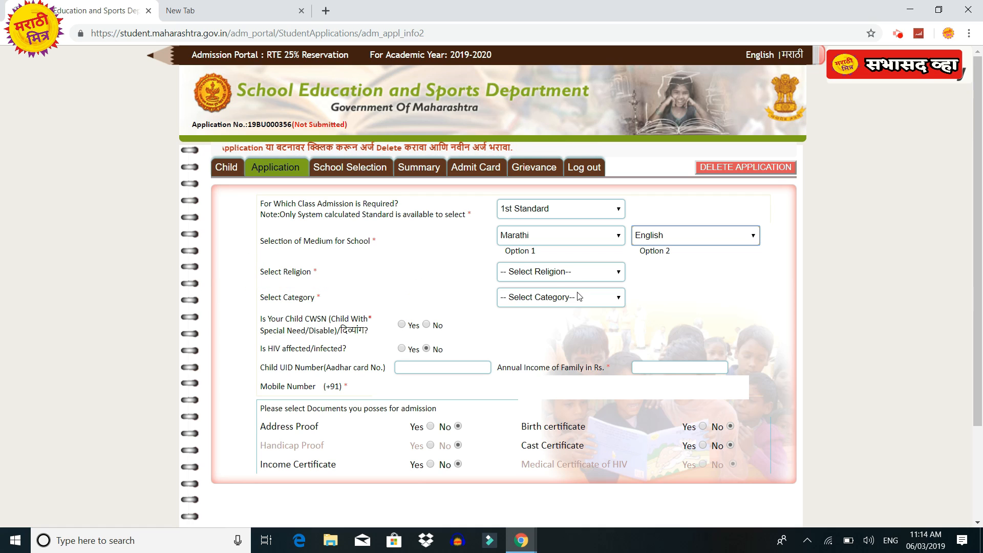
# Set religion to Hindu and category to OBC, dismissing the caste certificate warning.
pyautogui.click(565, 278)
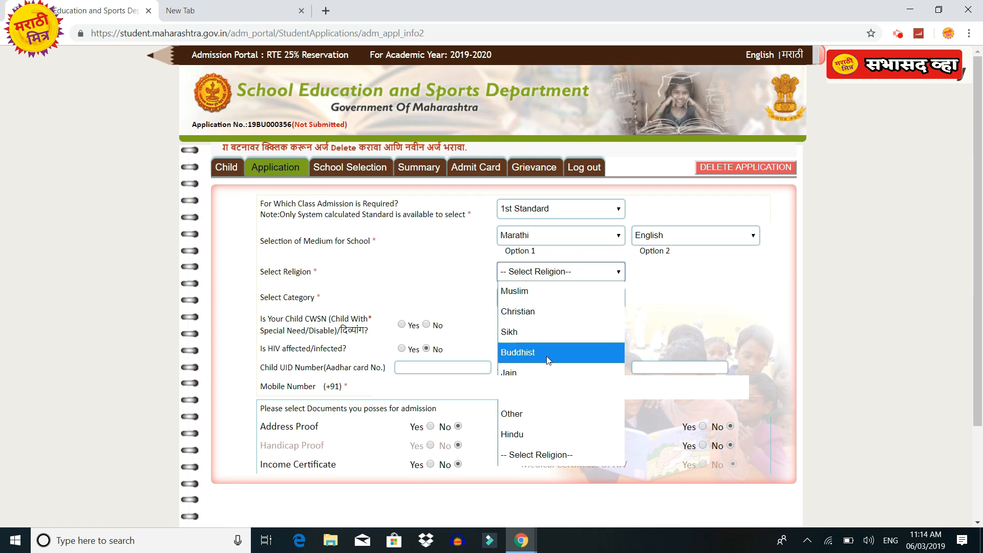
pyautogui.click(530, 436)
pyautogui.hotkey('ctrl', '2')
pyautogui.moveTo(252, 288); pyautogui.dragTo(357, 310)
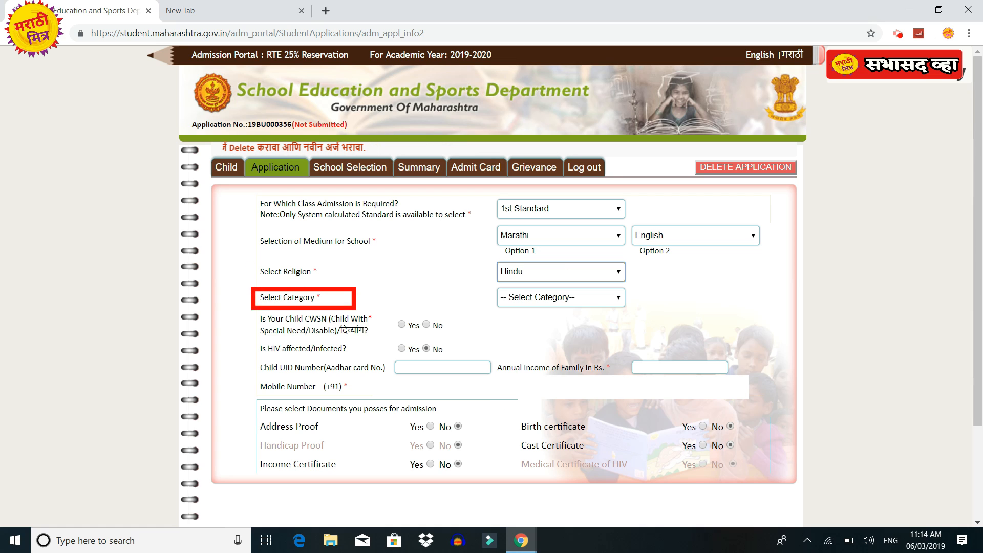
pyautogui.press('Escape')
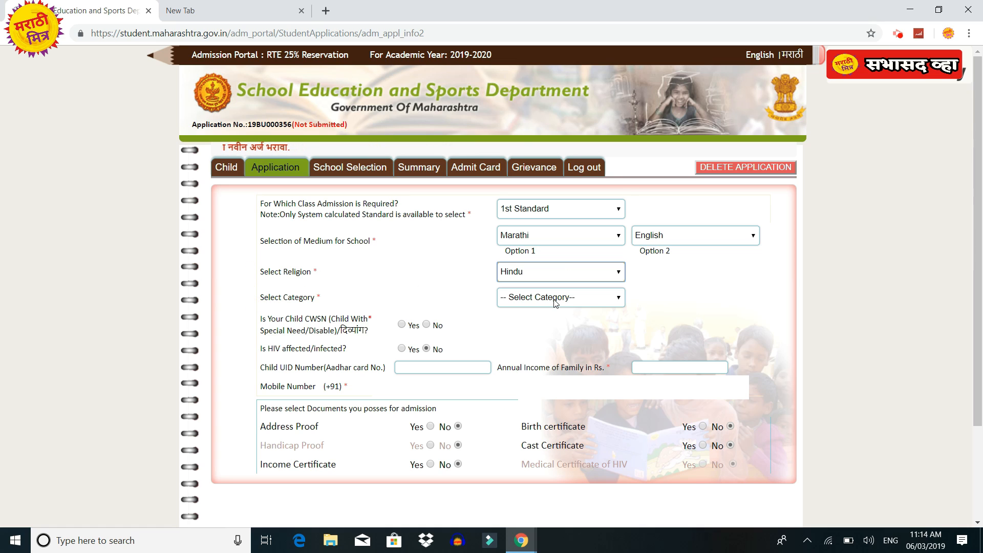
pyautogui.click(554, 302)
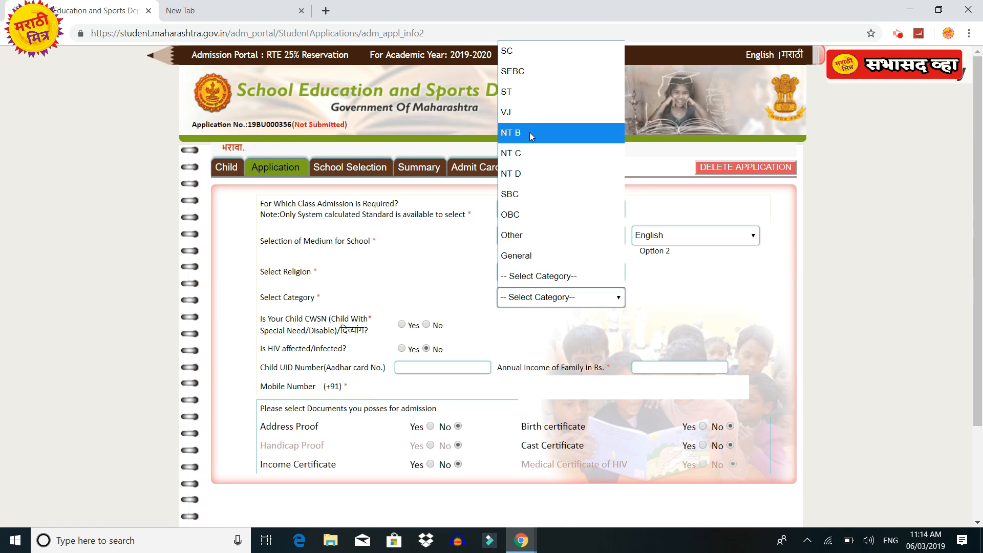
pyautogui.click(520, 216)
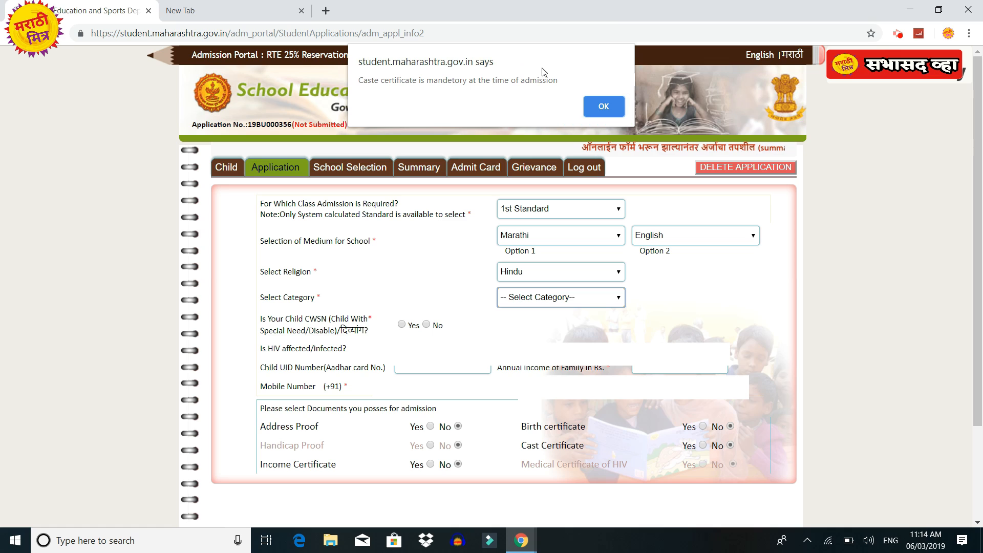
pyautogui.click(588, 106)
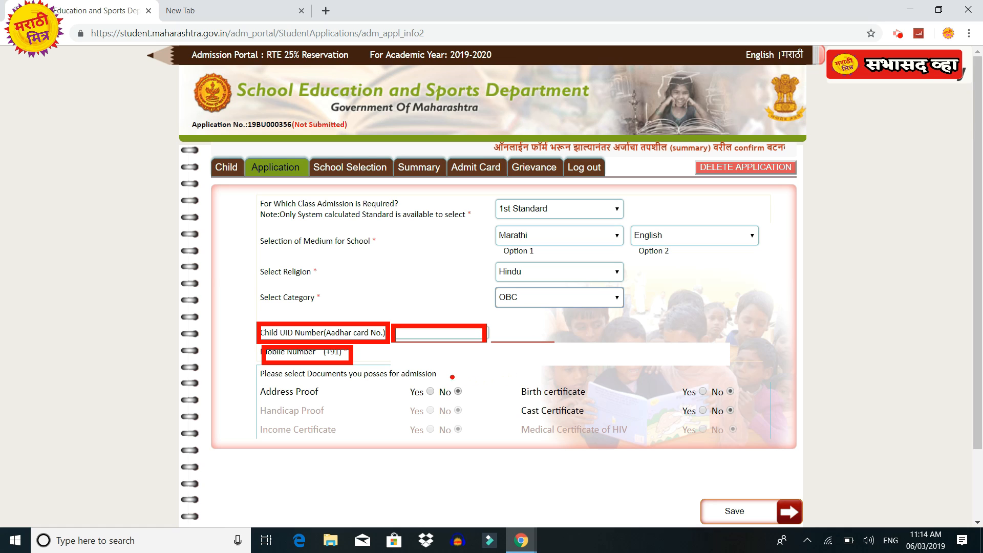
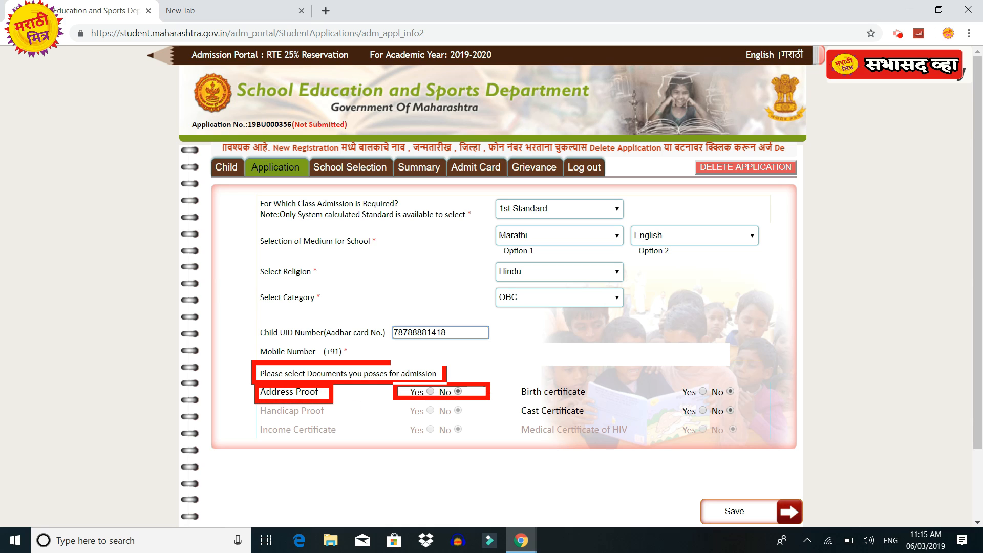
# Enter the child's Aadhaar number, mark Address Proof as Yes, and proceed to School Selection.
pyautogui.click(430, 391)
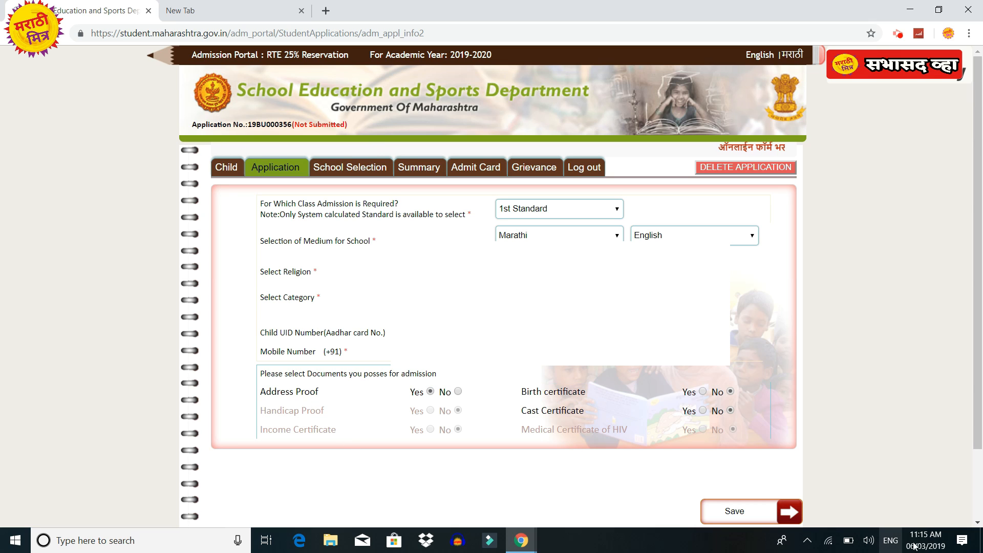
pyautogui.scroll(-3, 767, 415)
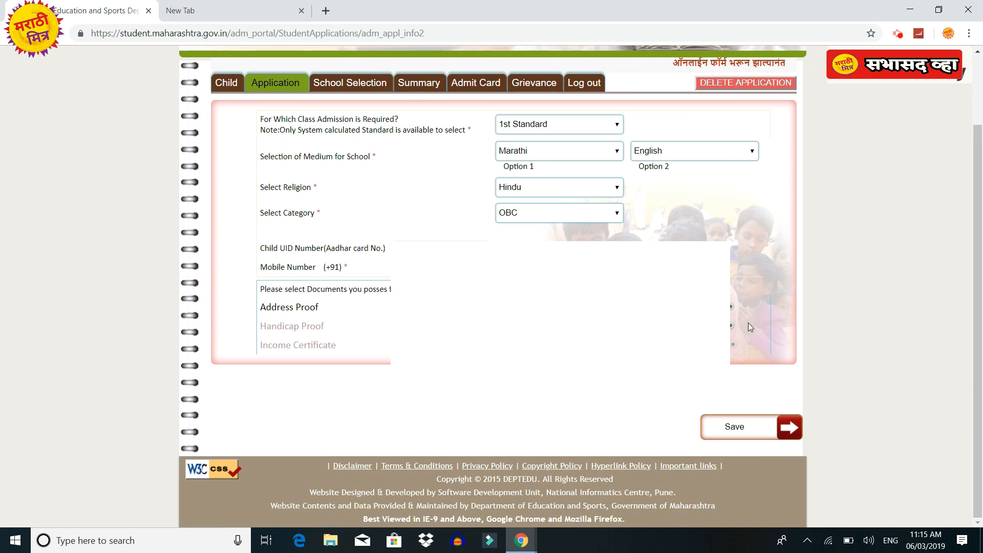
pyautogui.click(771, 330)
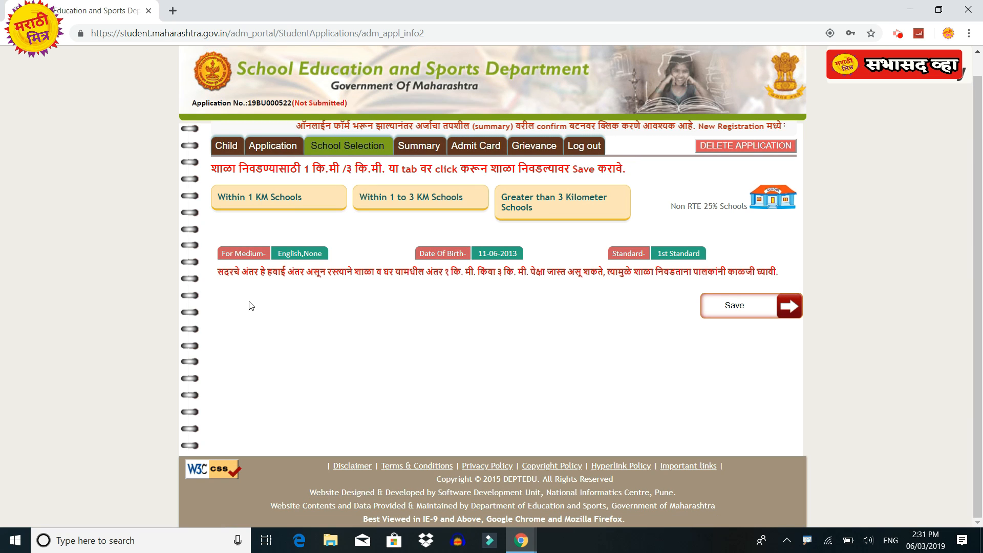
# Tick Click To Apply for SAHAKAR VIDYA MANDIR, MOTALA in the within-1 km school list.
pyautogui.hotkey('alt', 'p')
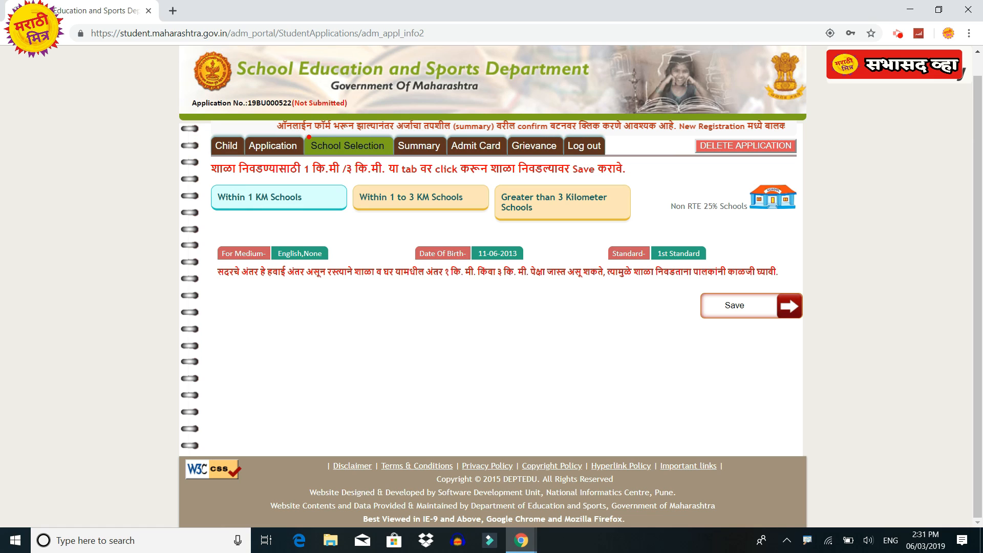
pyautogui.moveTo(302, 132)
pyautogui.mouseDown()
pyautogui.moveTo(378, 168)
pyautogui.moveTo(395, 154)
pyautogui.mouseUp()
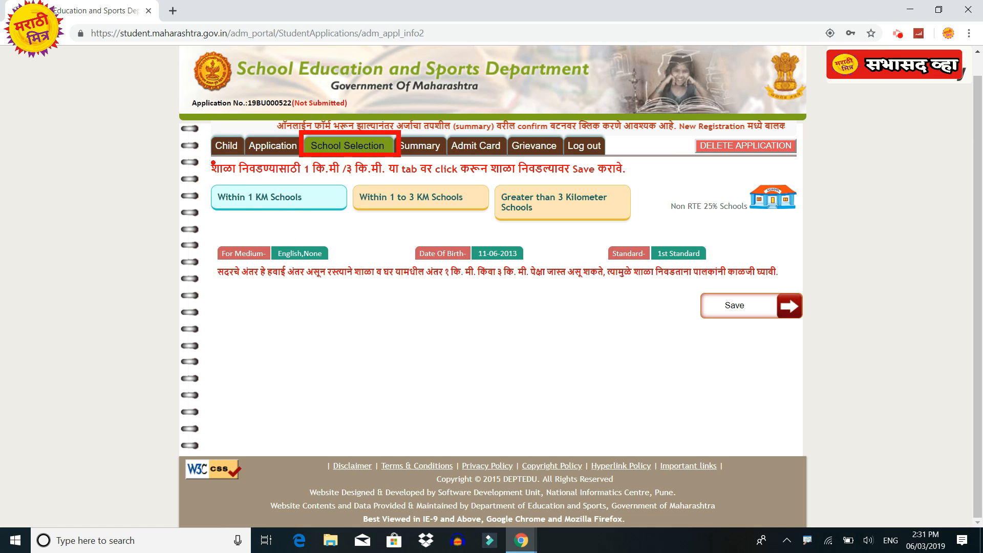
pyautogui.moveTo(206, 157)
pyautogui.mouseDown()
pyautogui.moveTo(282, 182)
pyautogui.moveTo(614, 182)
pyautogui.mouseUp()
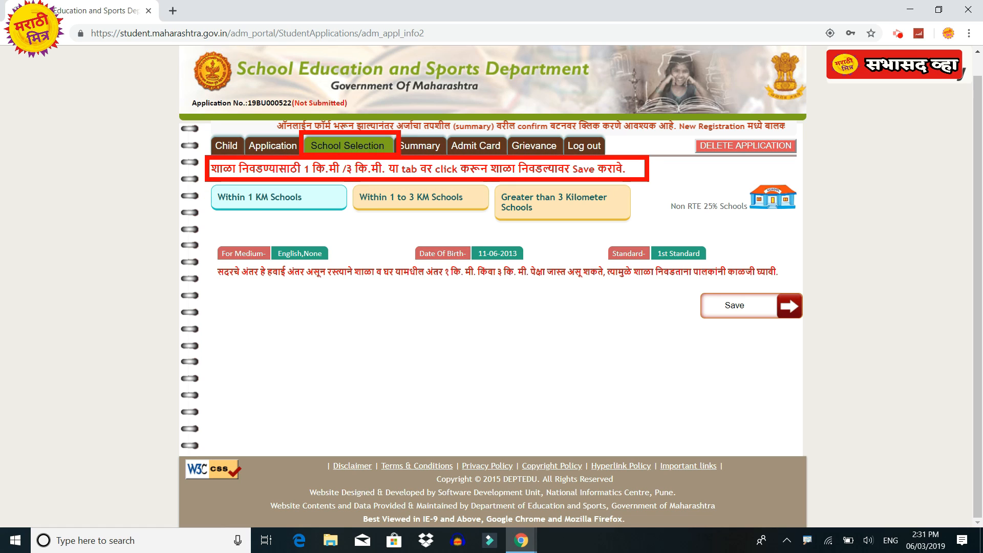
pyautogui.moveTo(203, 177)
pyautogui.mouseDown()
pyautogui.moveTo(323, 220)
pyautogui.moveTo(352, 217)
pyautogui.mouseUp()
pyautogui.moveTo(345, 176)
pyautogui.mouseDown()
pyautogui.moveTo(456, 228)
pyautogui.moveTo(636, 223)
pyautogui.mouseUp()
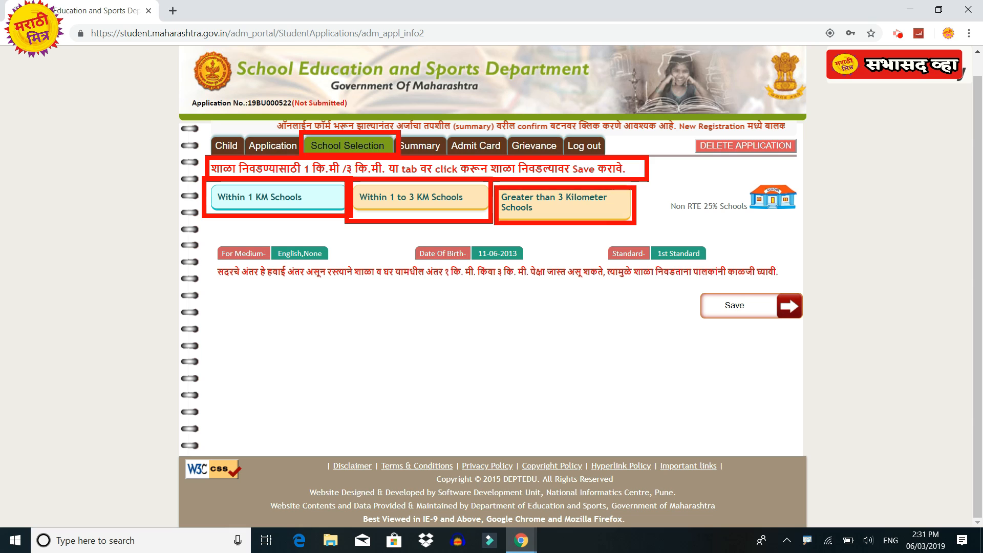
pyautogui.click(280, 204)
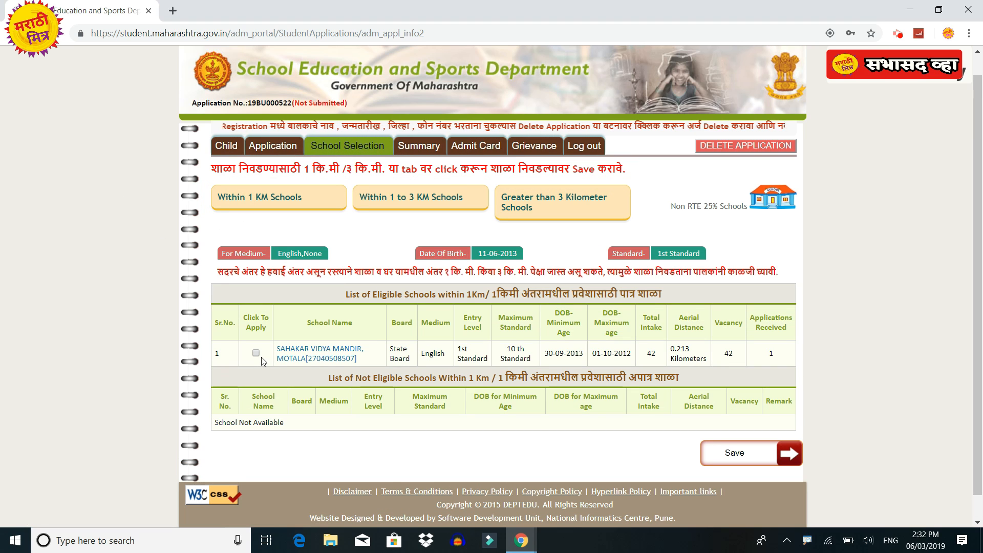
pyautogui.click(257, 355)
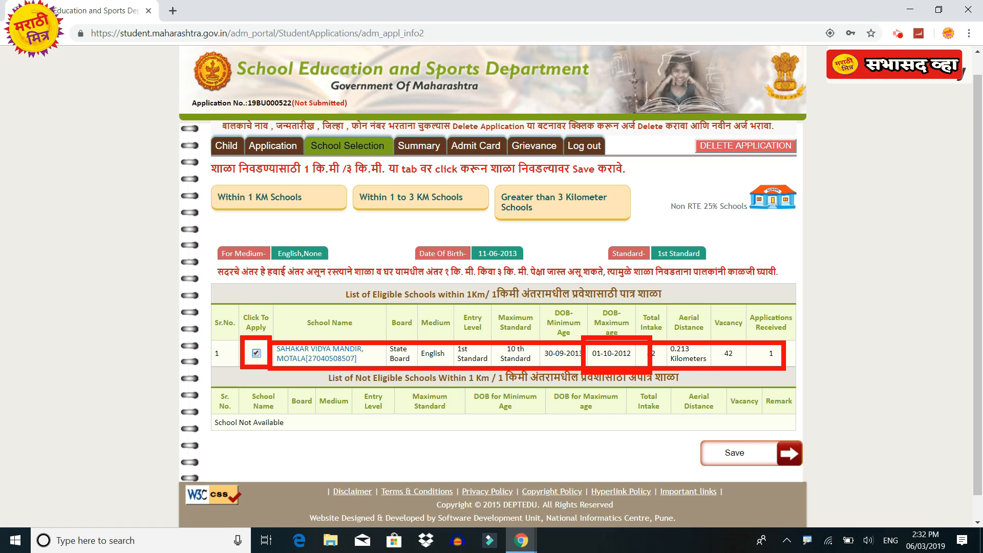
pyautogui.click(381, 197)
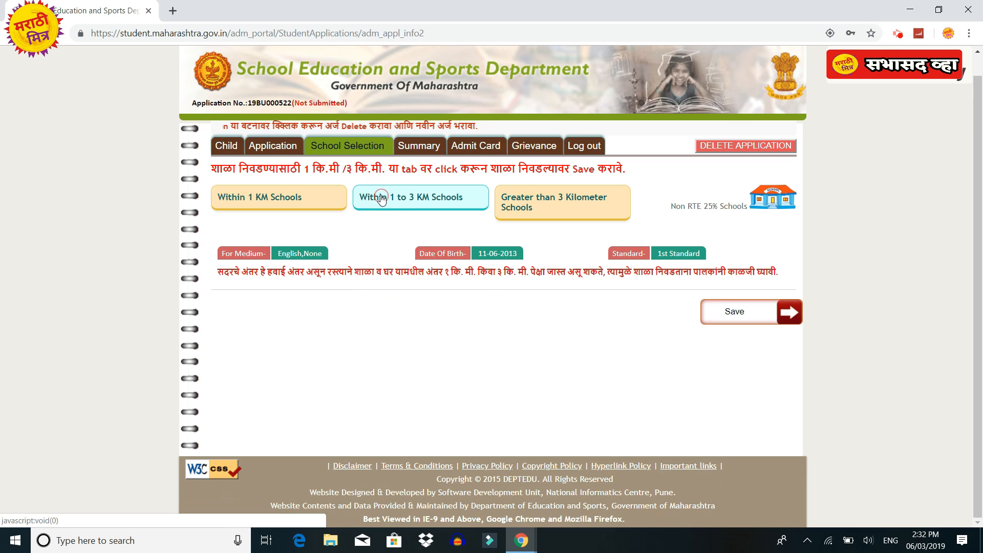
# Tick Bramha Education Valley in the 1–3 km list and save both school choices.
pyautogui.click(250, 349)
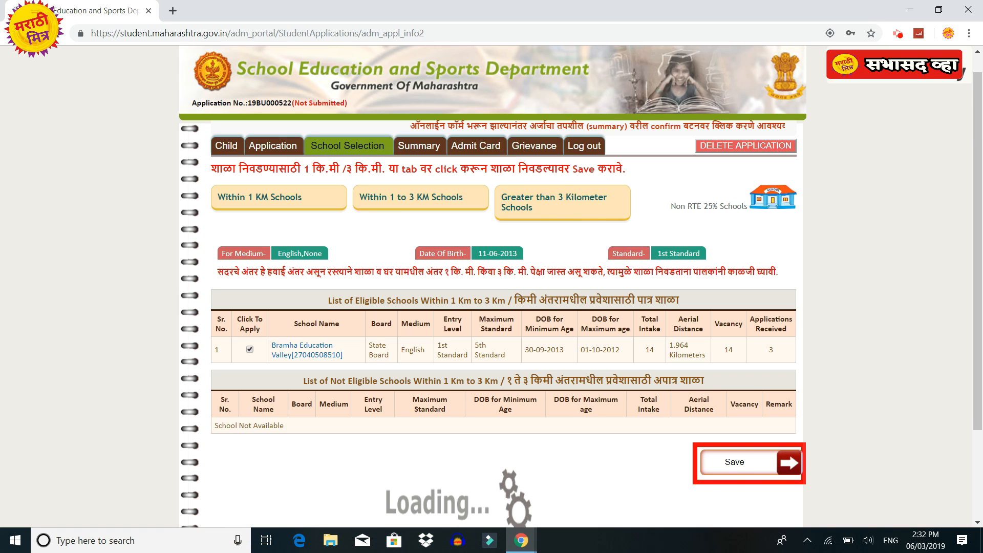
pyautogui.click(752, 466)
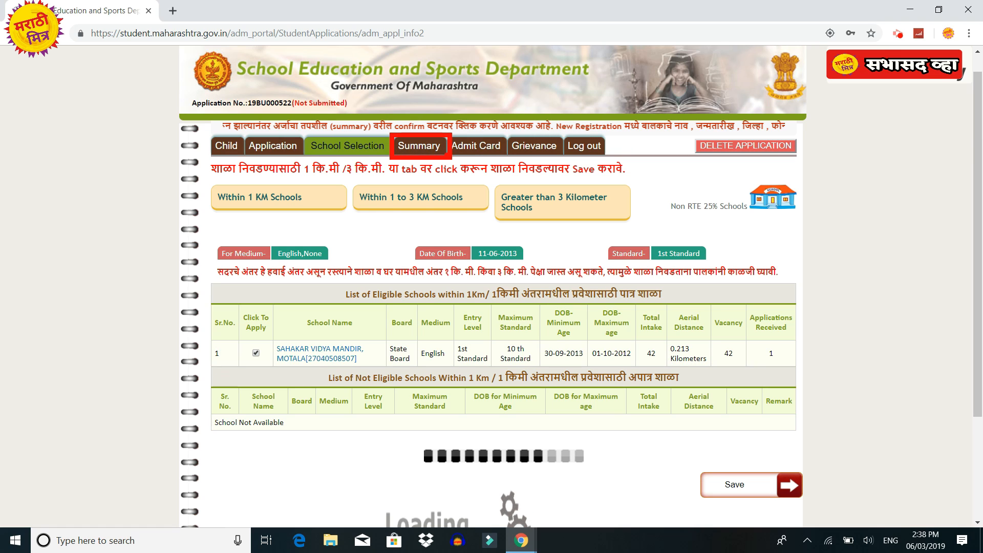
# Open the Summary and scroll to Selected School Details listing Sahakar Vidya Mandir and Bramha Education Valley.
pyautogui.click(438, 148)
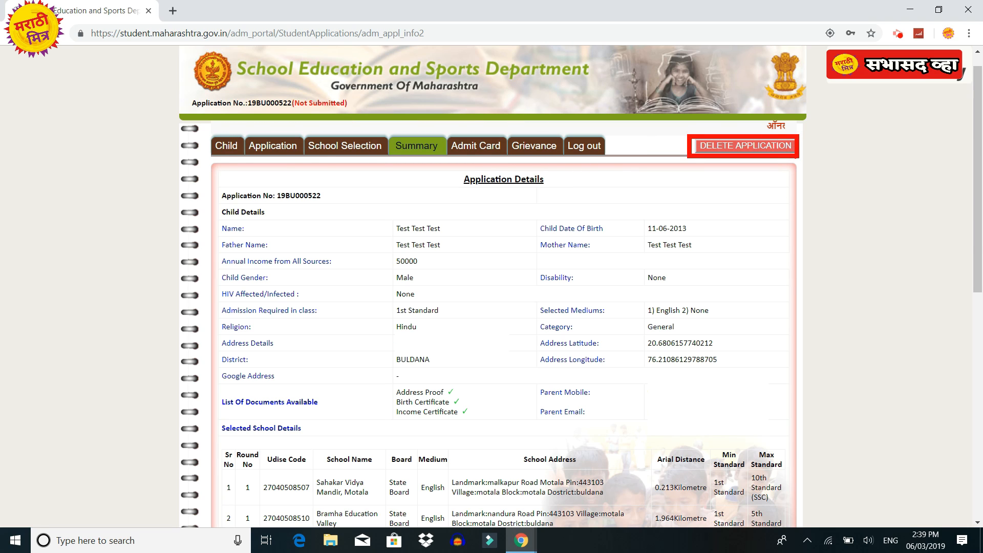
pyautogui.scroll(-8, 491, 287)
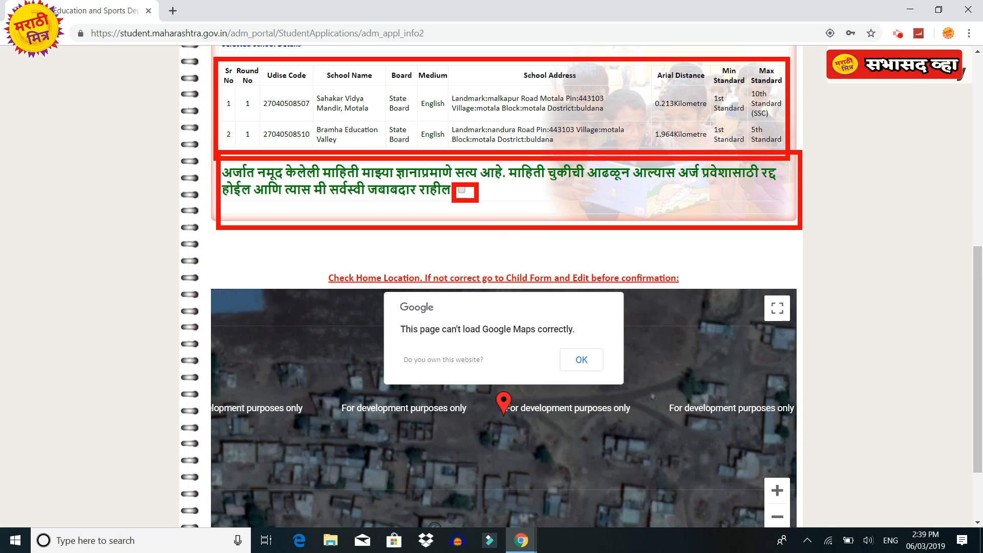
# Accept the declaration and confirm the application, acknowledging that no further changes are allowed.
pyautogui.click(462, 190)
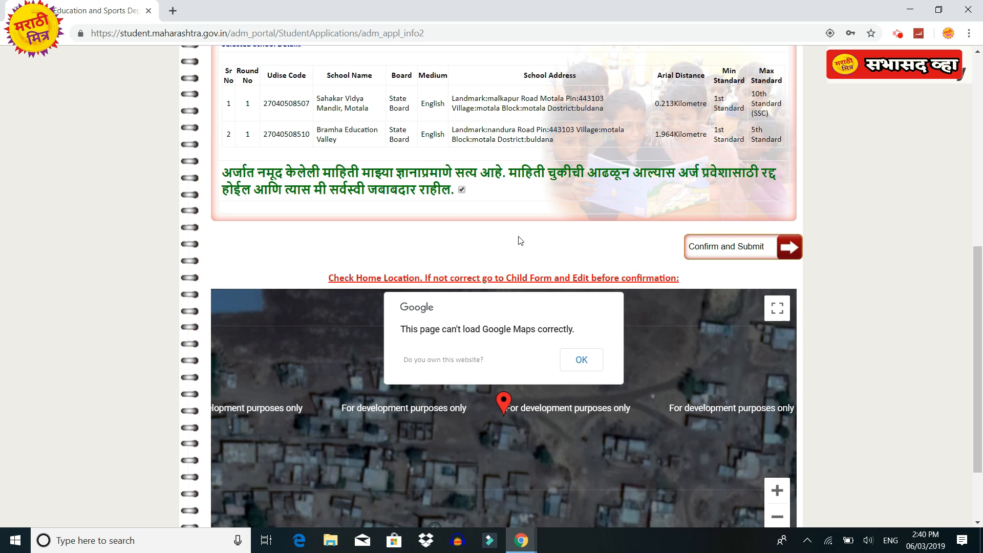
pyautogui.click(740, 251)
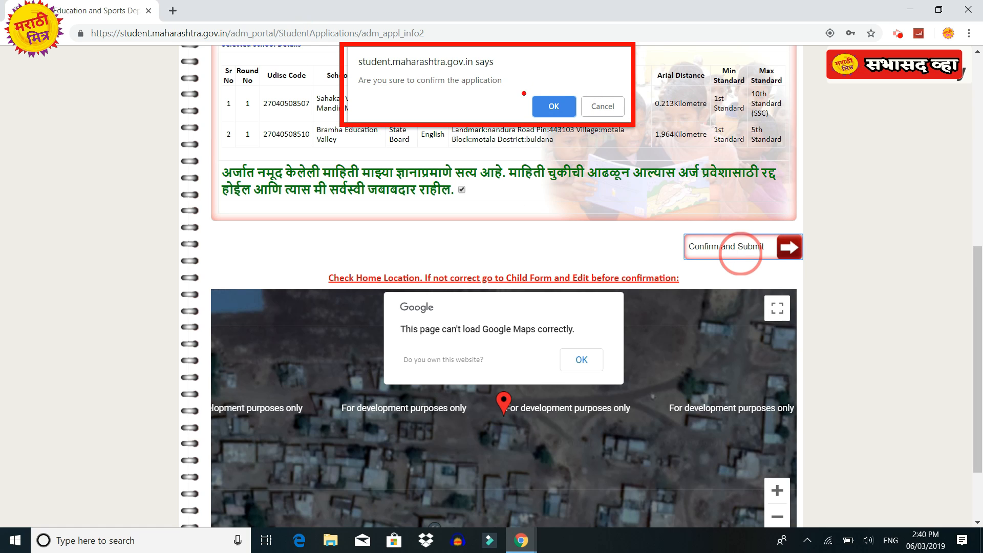
pyautogui.click(553, 106)
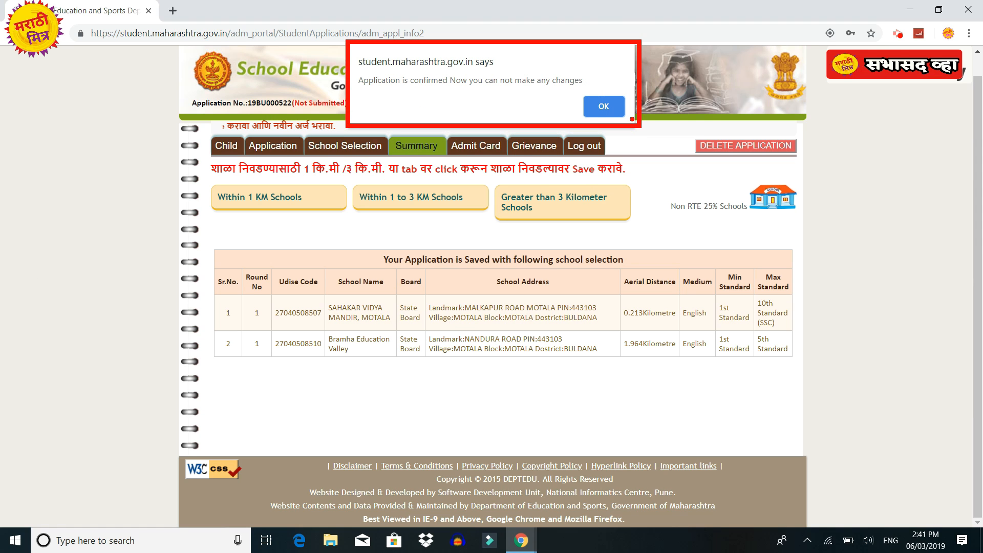
pyautogui.click(620, 115)
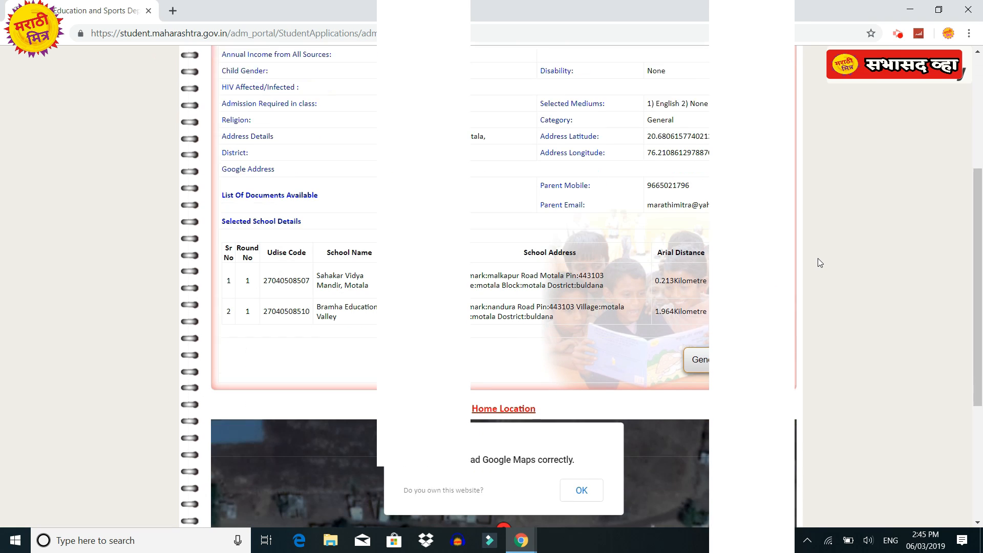
# Generate the application summary PDF report.
pyautogui.scroll(-2, 819, 259)
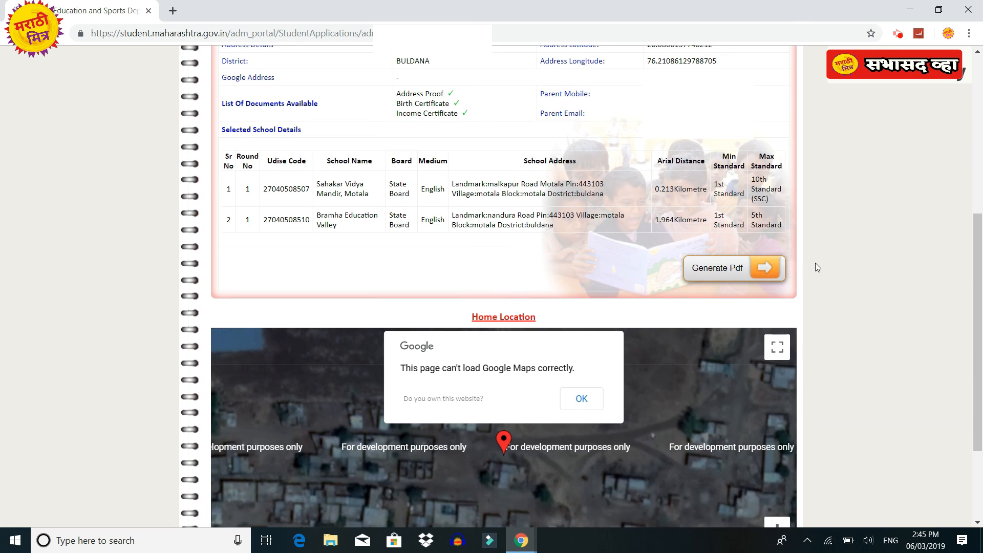
pyautogui.moveTo(678, 249); pyautogui.dragTo(786, 290)
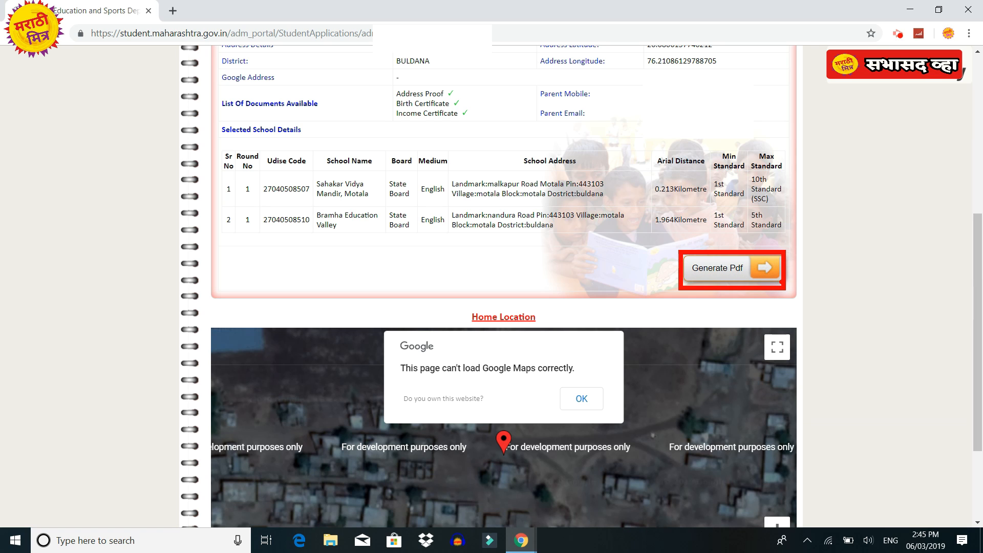
pyautogui.click(762, 268)
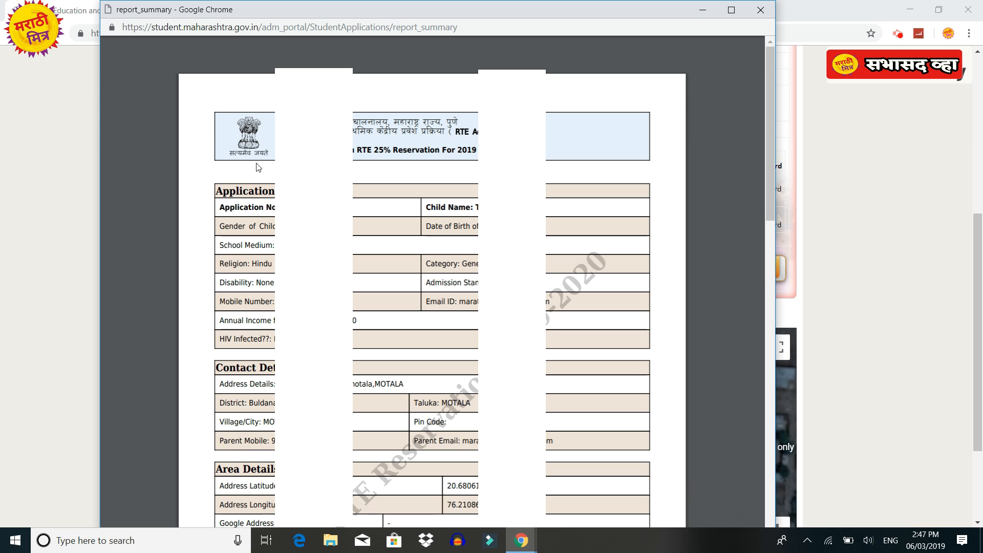
# Read through the report_summary window down to the seven important instructions.
pyautogui.scroll(-2, 431, 287)
pyautogui.scroll(-5, 431, 286)
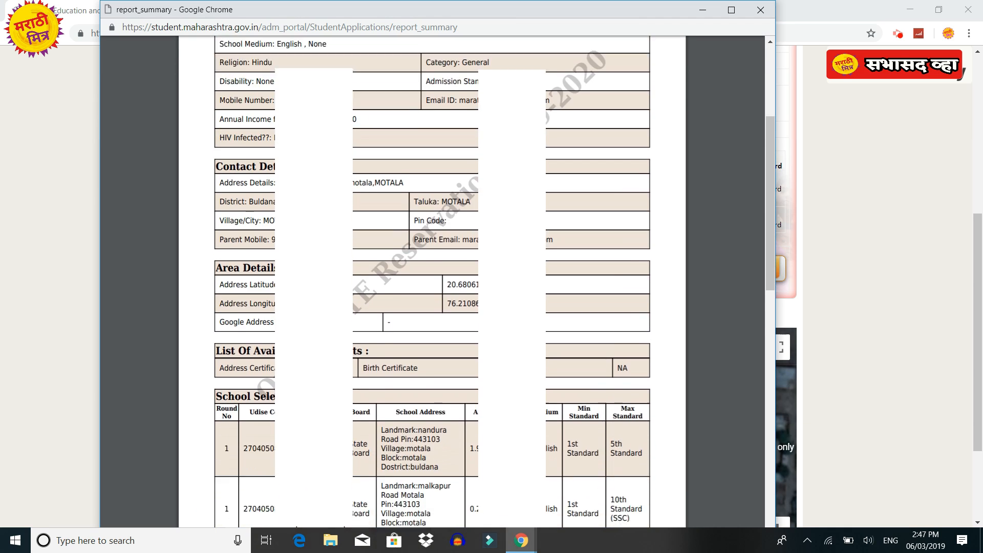
pyautogui.scroll(-5, 431, 287)
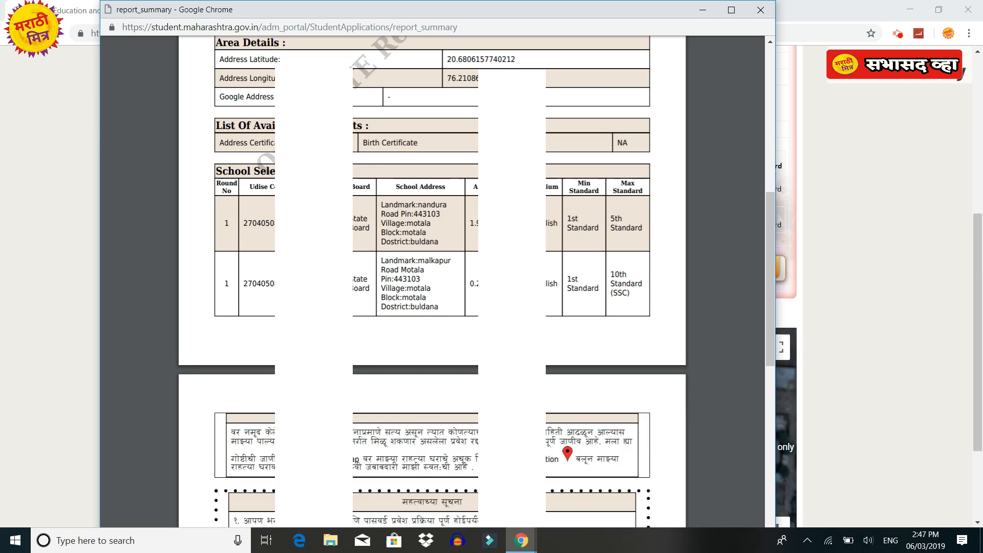
pyautogui.scroll(-4, 302, 230)
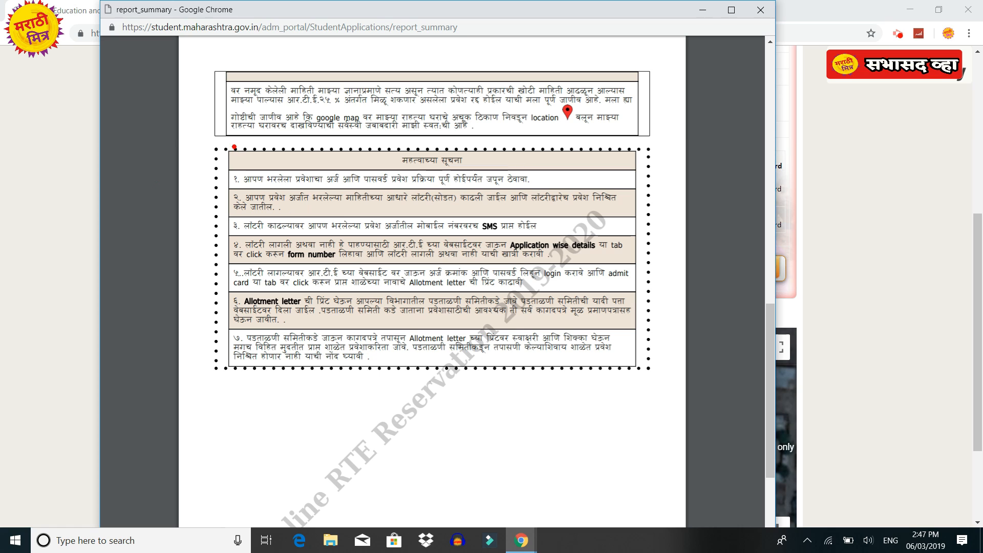
pyautogui.moveTo(210, 144)
pyautogui.mouseDown()
pyautogui.moveTo(233, 185)
pyautogui.moveTo(664, 400)
pyautogui.mouseUp()
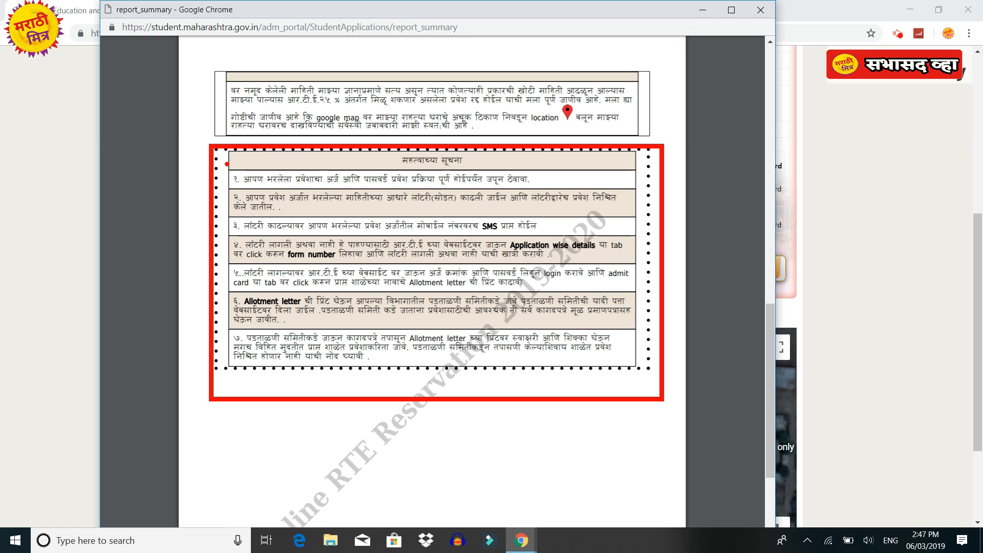
pyautogui.moveTo(225, 168)
pyautogui.mouseDown()
pyautogui.moveTo(358, 198)
pyautogui.moveTo(521, 201)
pyautogui.moveTo(550, 187)
pyautogui.mouseUp()
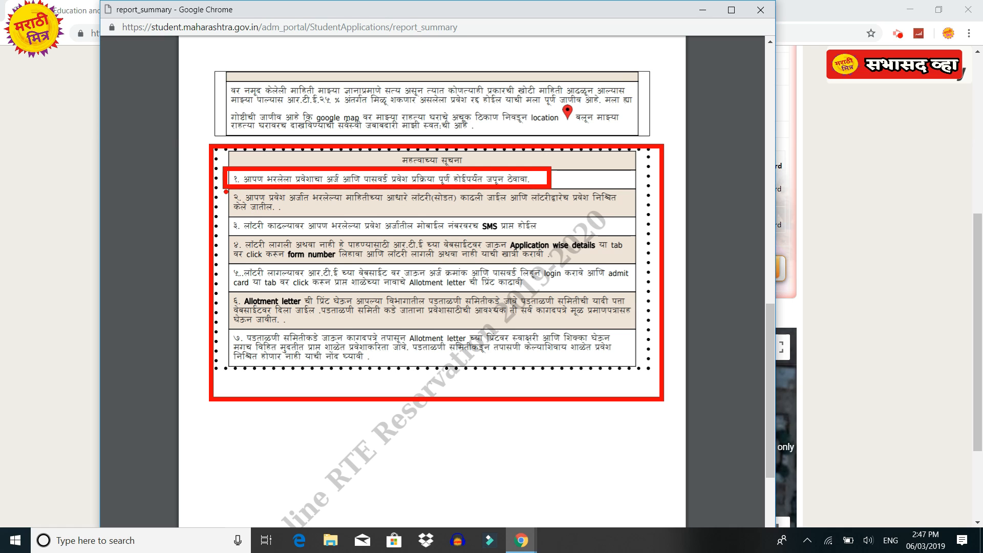
pyautogui.moveTo(222, 187)
pyautogui.mouseDown()
pyautogui.moveTo(314, 222)
pyautogui.moveTo(634, 218)
pyautogui.mouseUp()
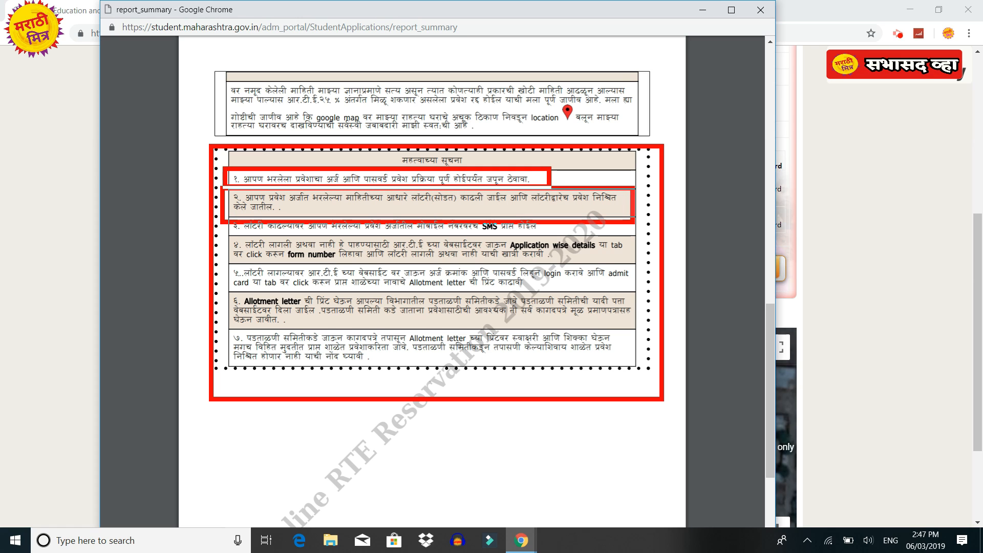